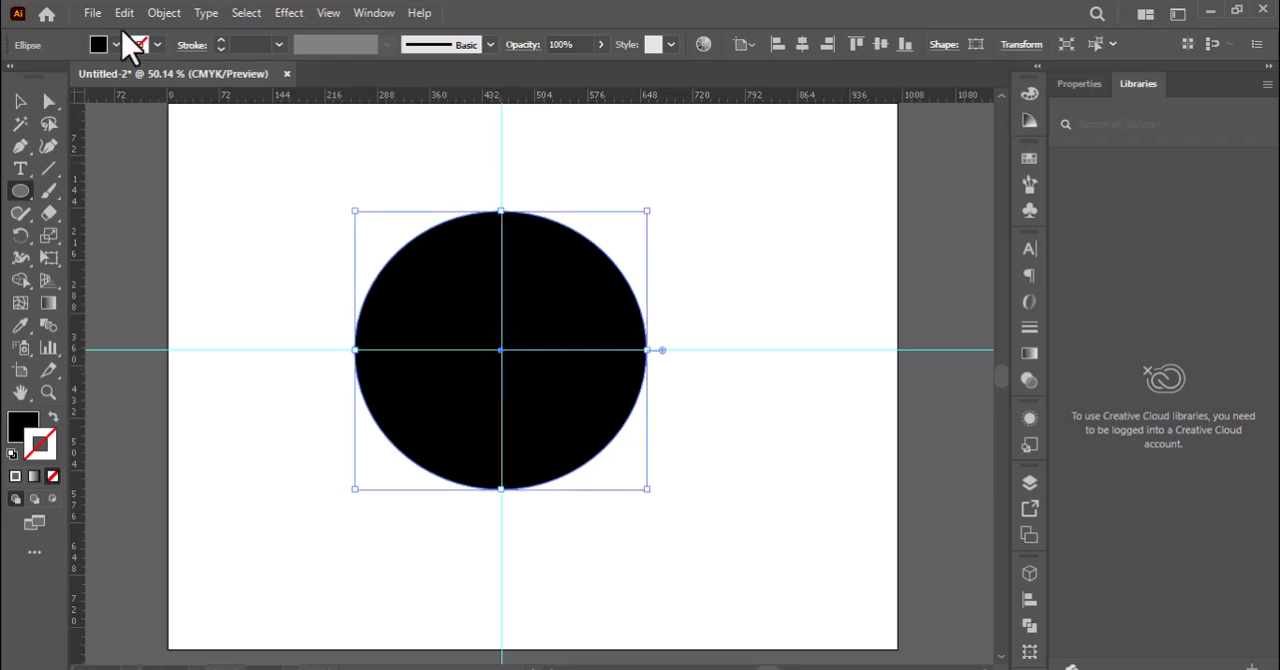
Lock the large black circle so that it cannot be selected.
{"action": "left_click", "coordinate": [16, 103]}
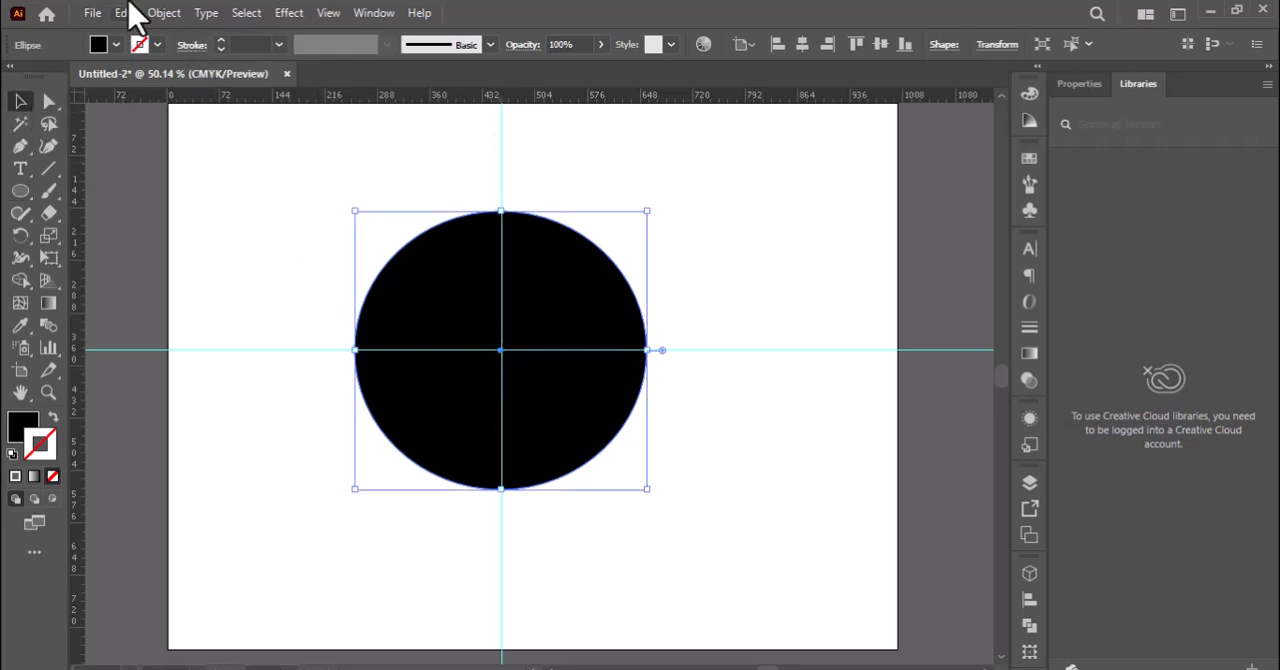
{"action": "left_click", "coordinate": [92, 13]}
{"action": "mouse_move", "coordinate": [124, 13]}
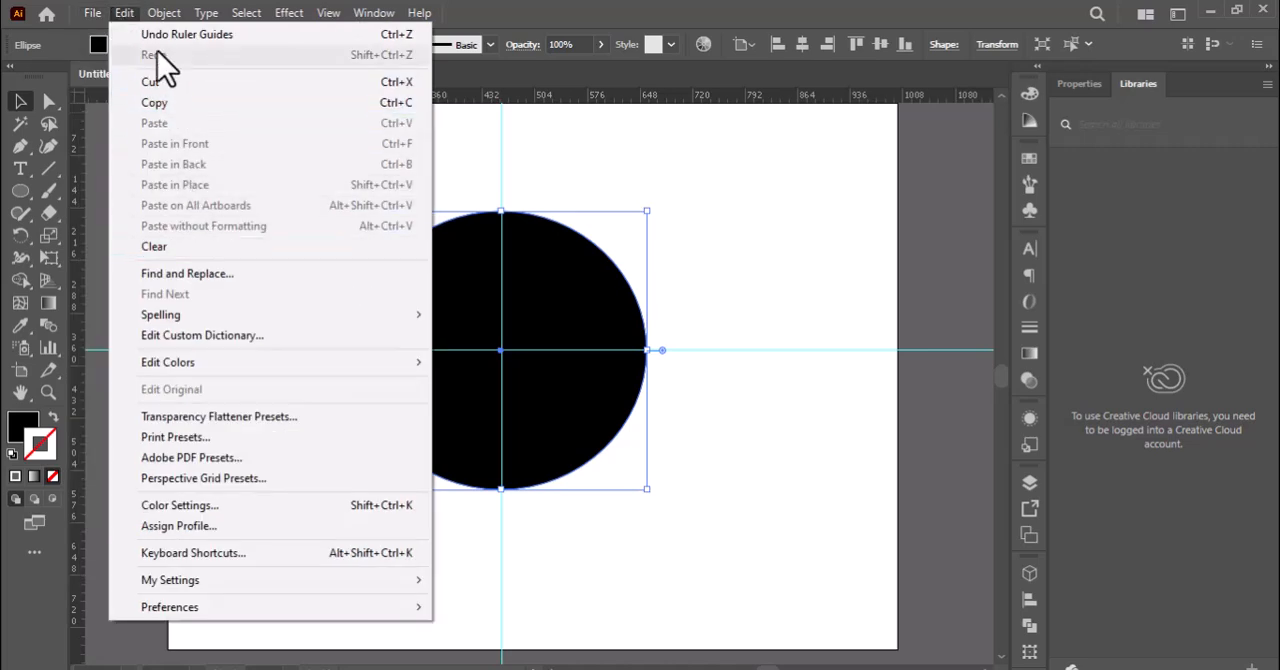
{"action": "mouse_move", "coordinate": [251, 144]}
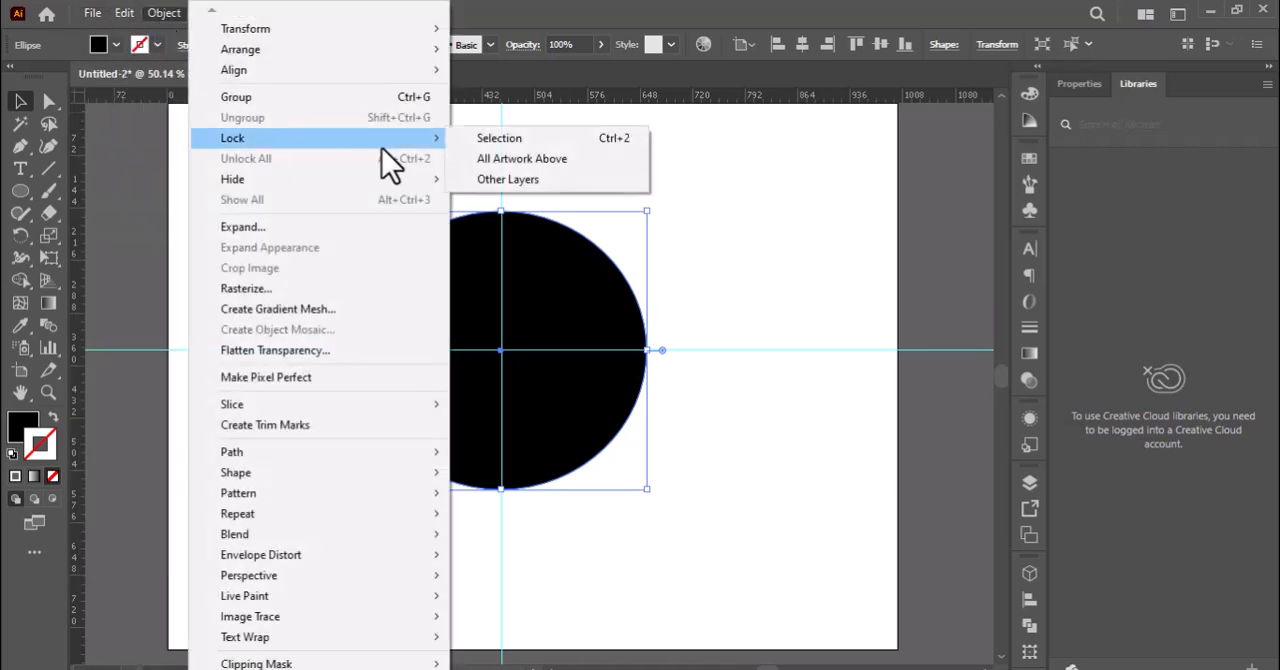
{"action": "left_click", "coordinate": [489, 142]}
Draw a small circle in the empty area above and beside the black circle and fill it with medium green.
{"action": "left_click", "coordinate": [20, 191]}
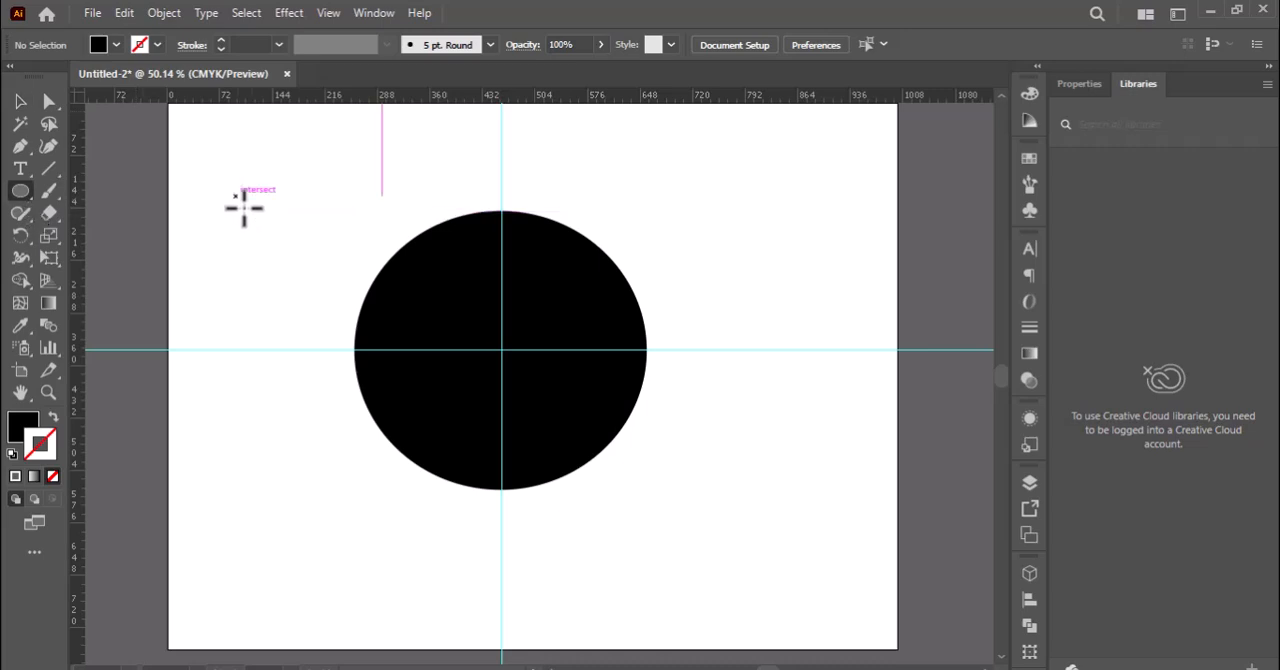
{"action": "left_click_drag", "start_coordinate": [233, 194], "coordinate": [261, 221]}
{"action": "double_click", "coordinate": [20, 426]}
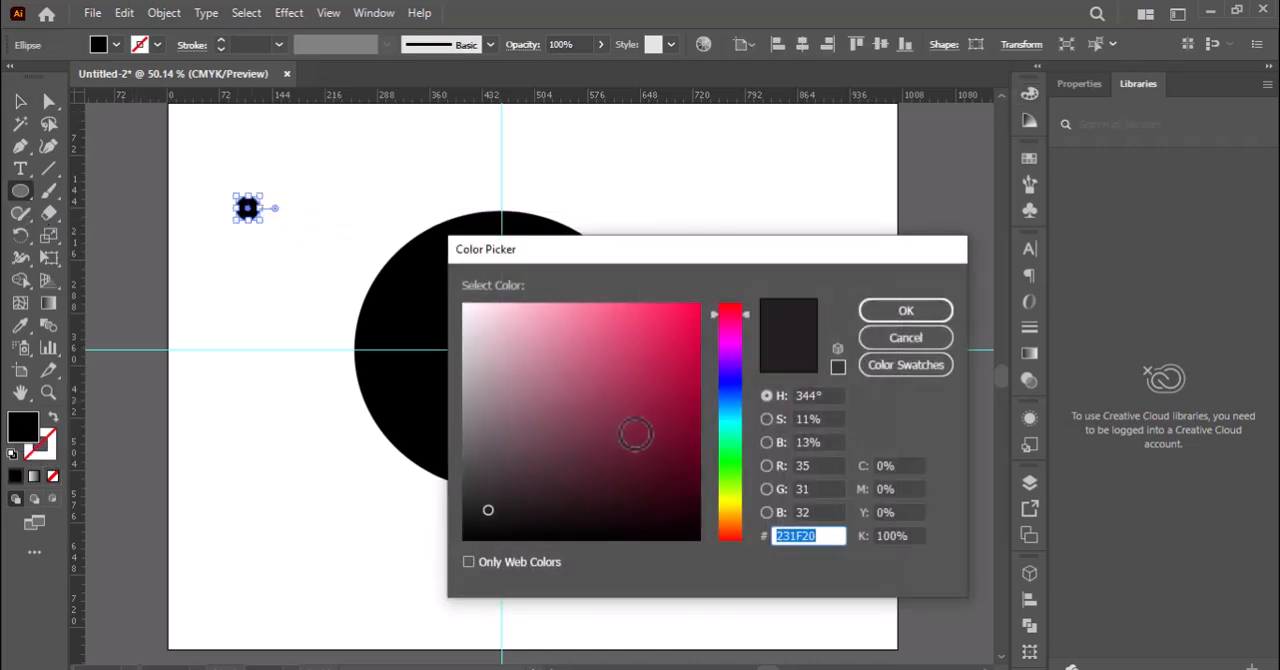
{"action": "left_click", "coordinate": [729, 452]}
{"action": "left_click", "coordinate": [601, 349]}
{"action": "left_click", "coordinate": [920, 315]}
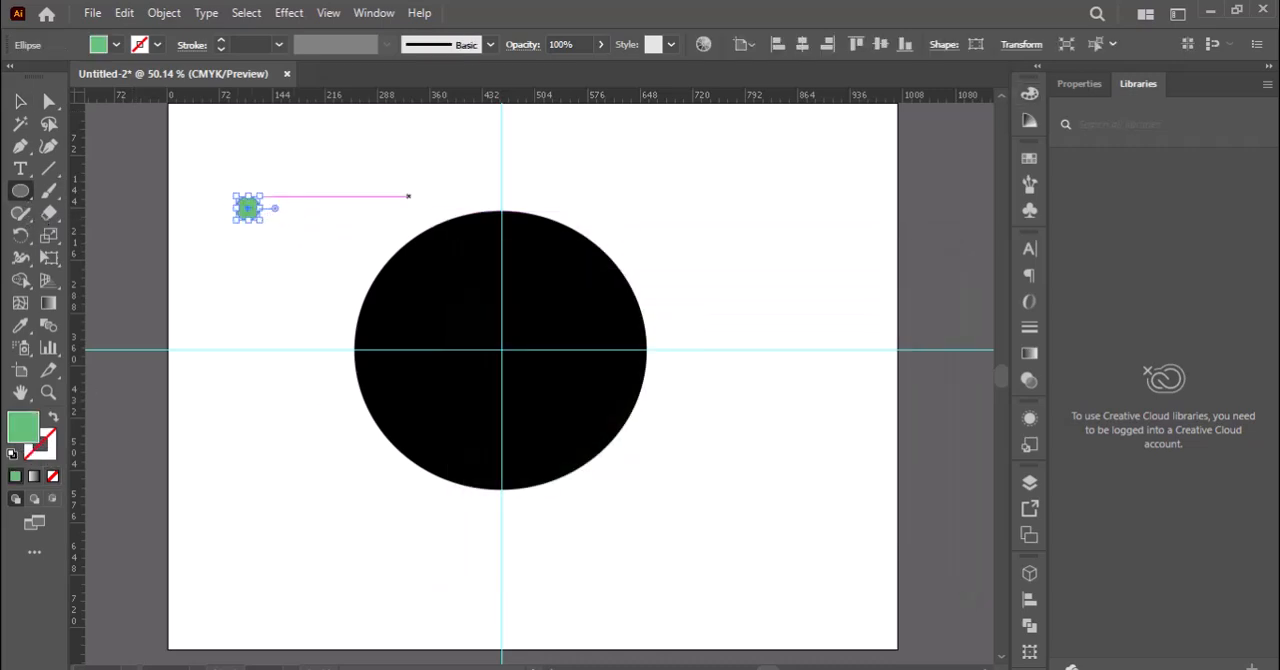
Move the green dot onto the vertical guide inside the black circle's upper edge and make a copy rotated 30° about the circle's centre.
{"action": "left_click", "coordinate": [21, 103]}
{"action": "left_click_drag", "start_coordinate": [240, 218], "coordinate": [502, 240]}
{"action": "left_click", "coordinate": [24, 238]}
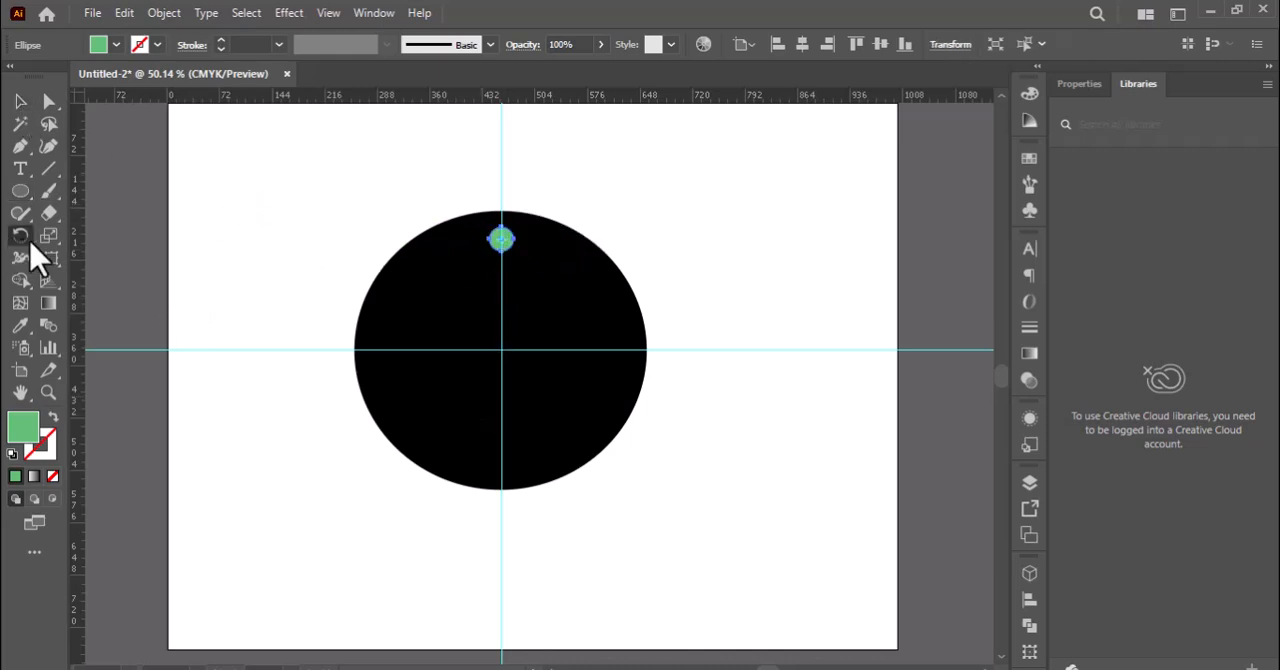
{"action": "left_click", "coordinate": [502, 350], "text": "alt"}
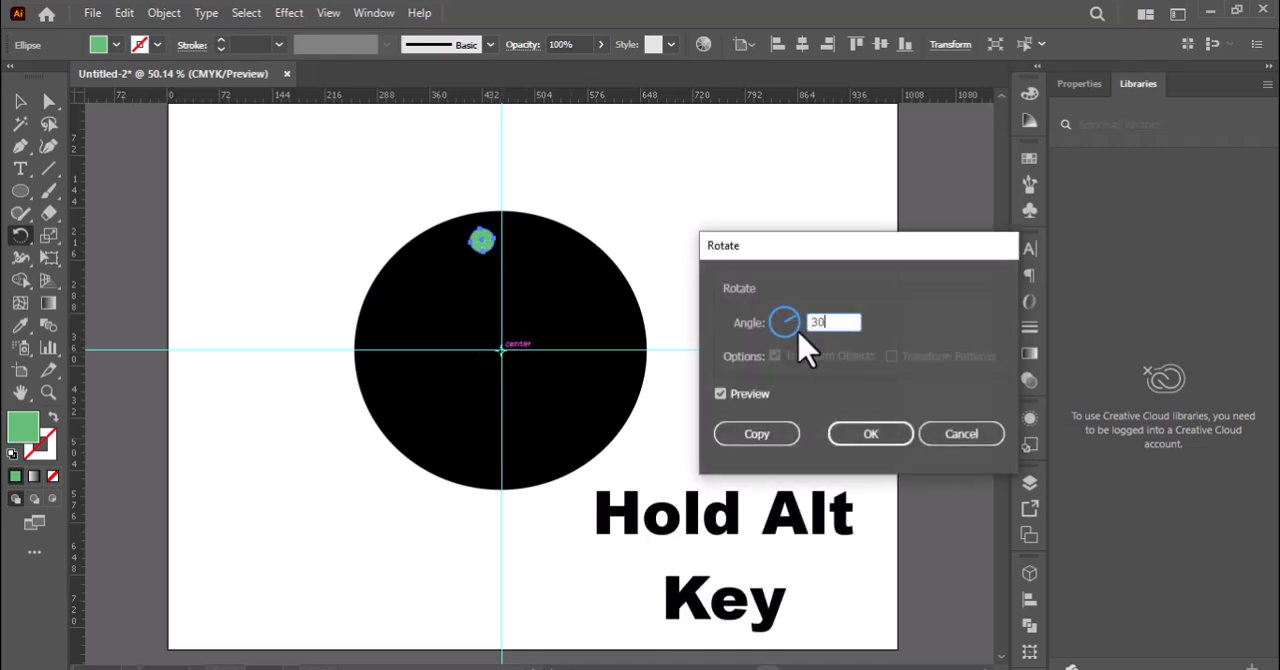
{"action": "type", "text": "30"}
{"action": "left_click", "coordinate": [788, 438]}
Repeat the rotated copy until twelve green dots ring the black circle, and deselect everything.
{"action": "key", "text": "ctrl+d"}
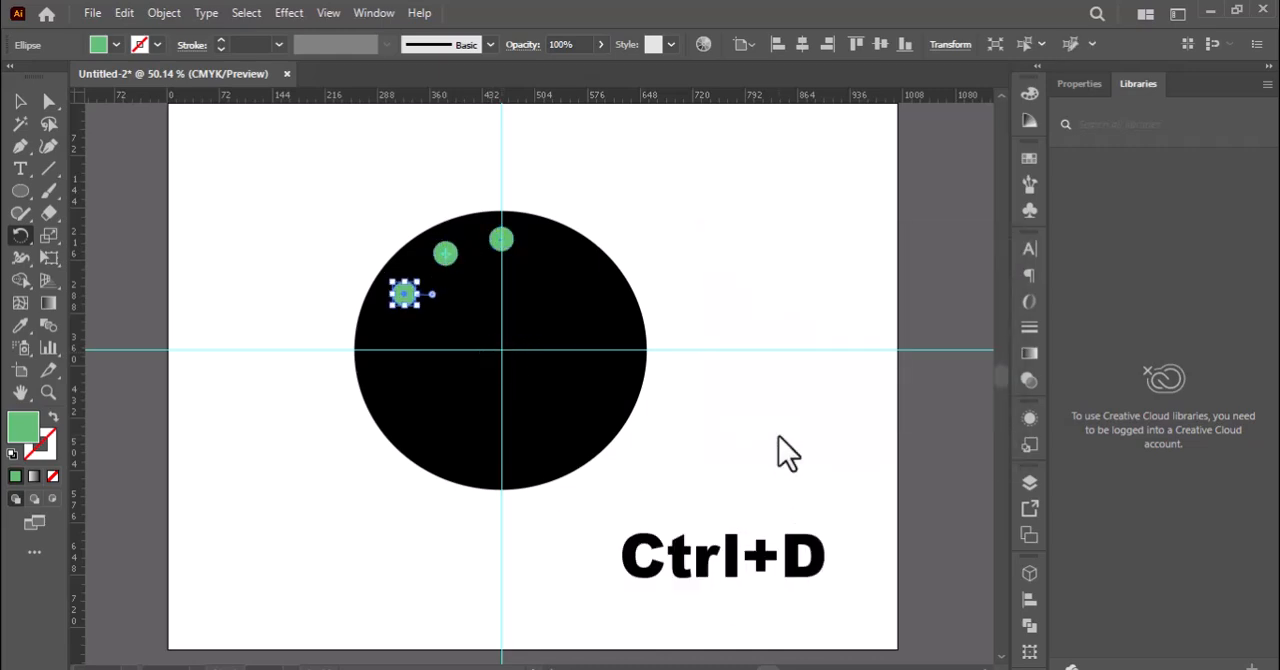
{"action": "key", "text": "ctrl+d"}
{"action": "key", "text": "ctrl+d"}
{"action": "key", "text": "ctrl+d"}
{"action": "key", "text": "ctrl+d"}
{"action": "key", "text": "ctrl+d"}
{"action": "key", "text": "ctrl+d"}
{"action": "key", "text": "ctrl+d"}
{"action": "key", "text": "ctrl+d"}
{"action": "key", "text": "ctrl+d"}
{"action": "left_click", "coordinate": [20, 101]}
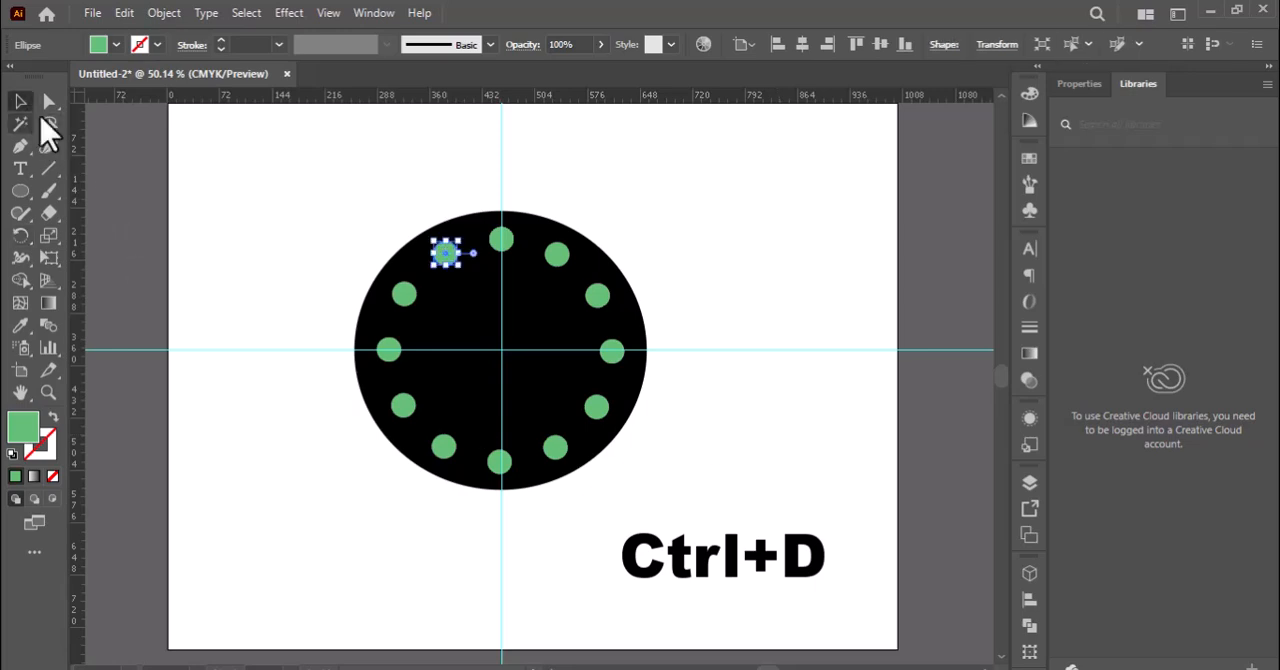
{"action": "left_click", "coordinate": [216, 289]}
Set the fill to a mid grey and draw a narrow vertical rectangle centred across the uppermost green dot.
{"action": "left_click", "coordinate": [47, 392]}
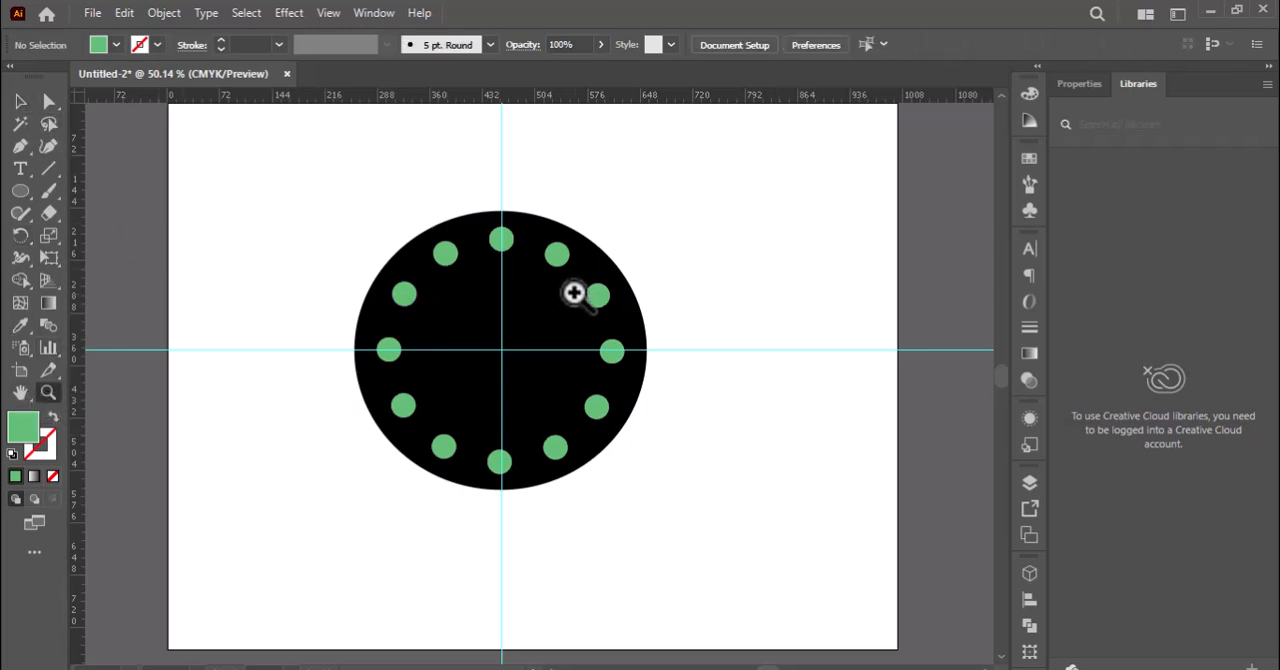
{"action": "left_click", "coordinate": [574, 289]}
{"action": "left_click", "coordinate": [546, 314]}
{"action": "left_click", "coordinate": [20, 192]}
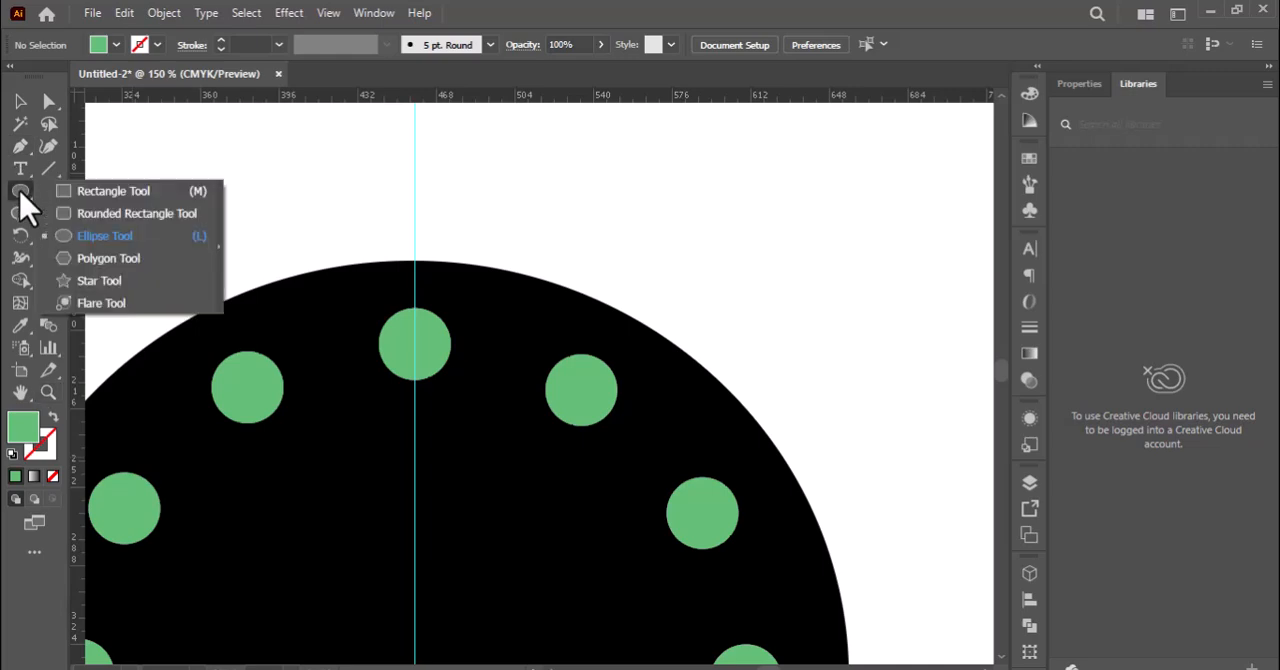
{"action": "double_click", "coordinate": [15, 436]}
{"action": "left_click", "coordinate": [468, 437]}
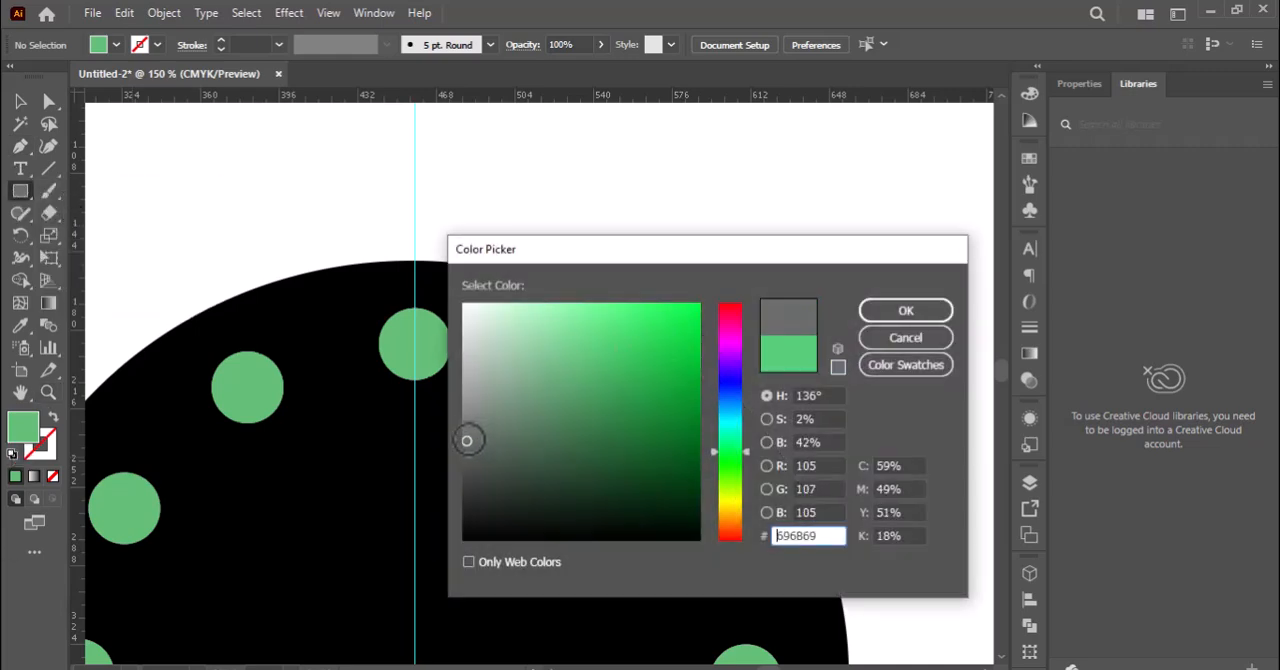
{"action": "left_click", "coordinate": [903, 337]}
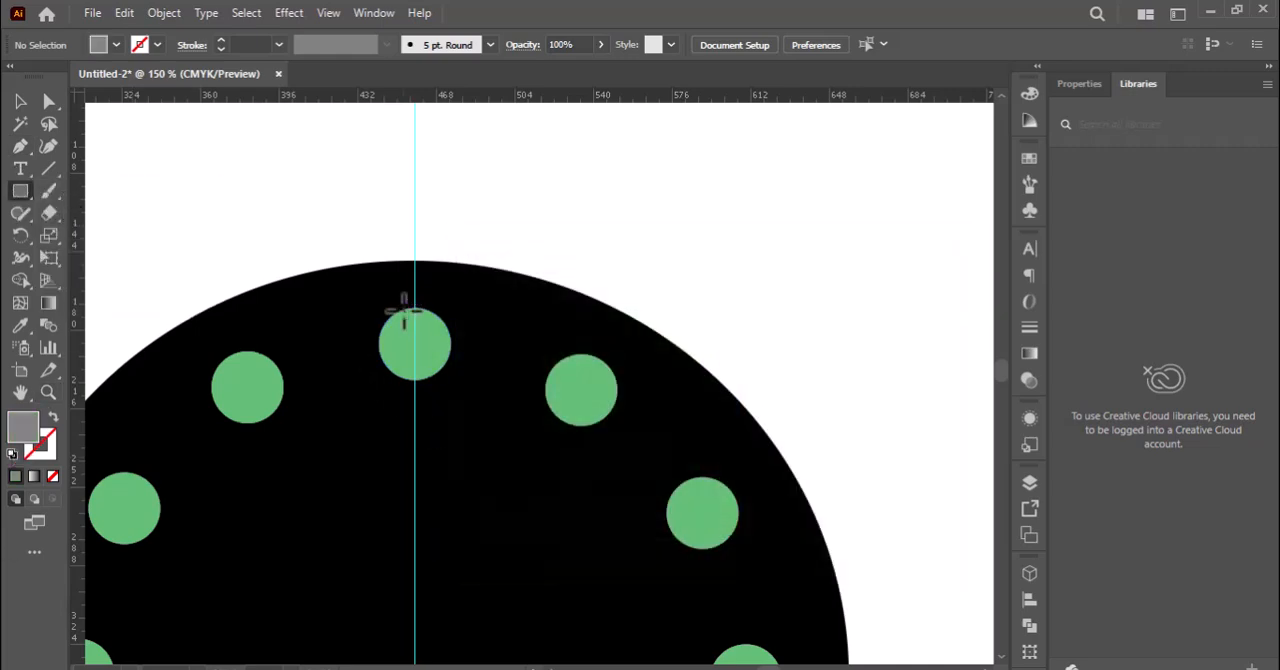
{"action": "left_click_drag", "start_coordinate": [403, 310], "coordinate": [426, 379]}
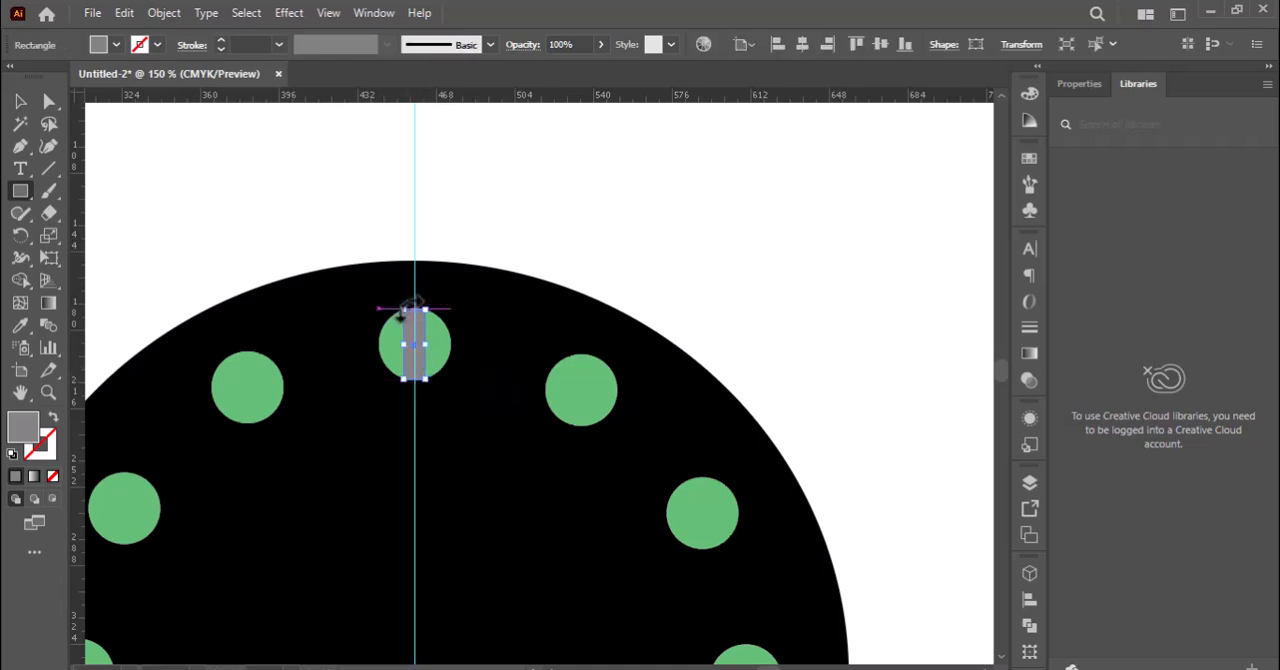
{"action": "left_click_drag", "start_coordinate": [403, 308], "coordinate": [420, 380]}
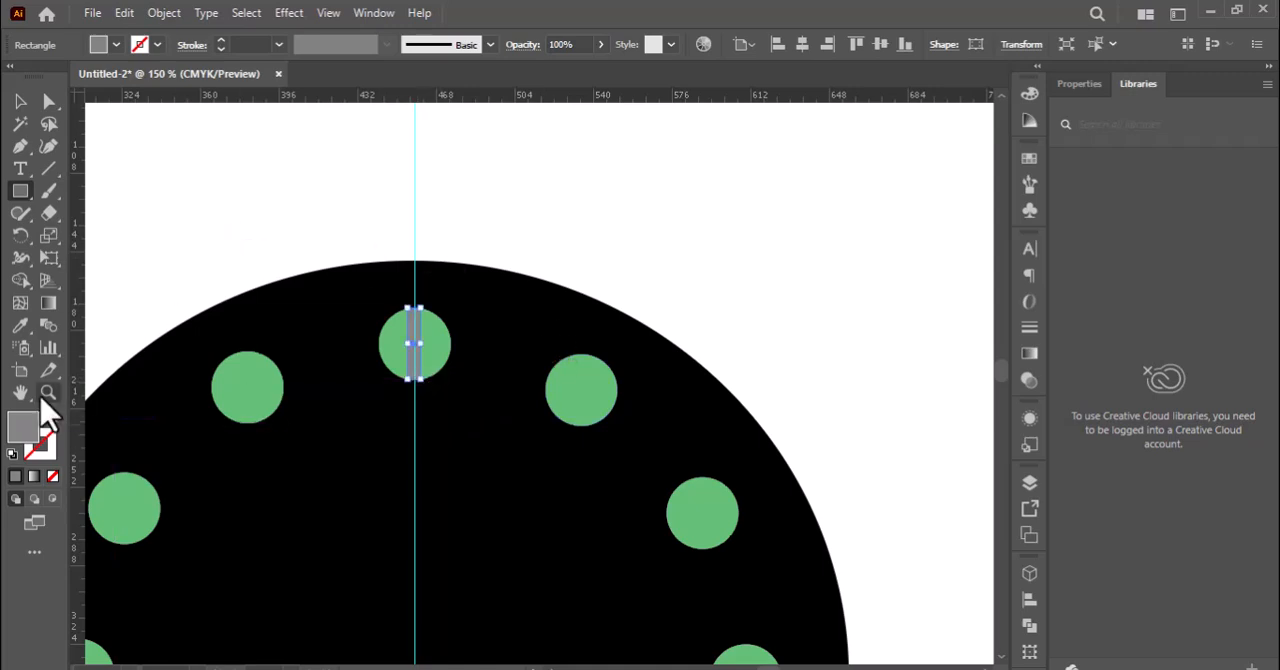
Make rotated copies of the grey bar all around the circle's centre, with two bars between each pair of neighbouring green dots.
{"action": "key", "text": "ctrl+0"}
{"action": "left_click", "coordinate": [19, 233]}
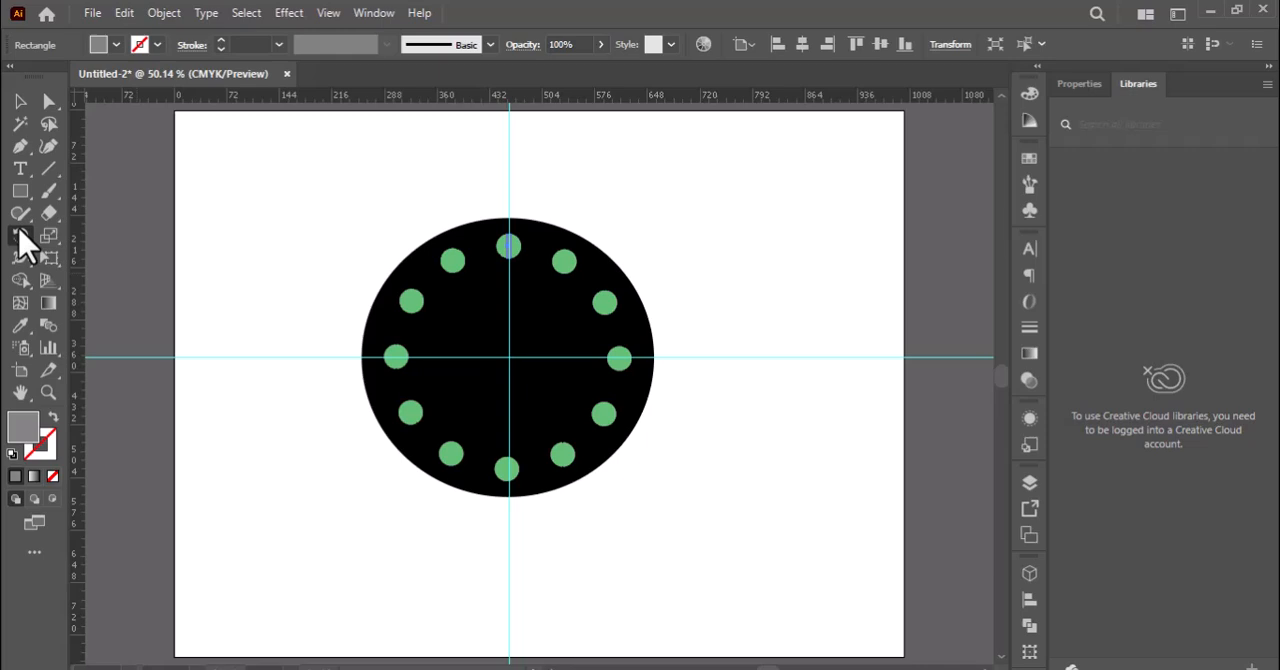
{"action": "left_click", "coordinate": [510, 362], "text": "alt"}
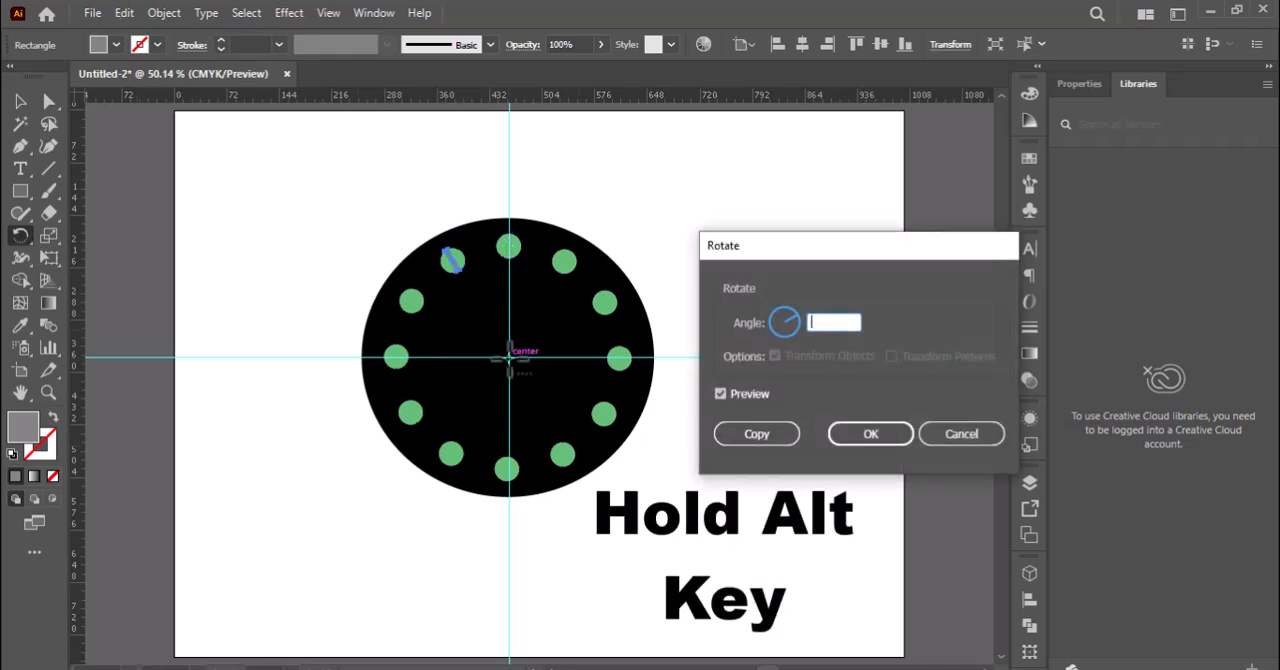
{"action": "left_click", "coordinate": [756, 438]}
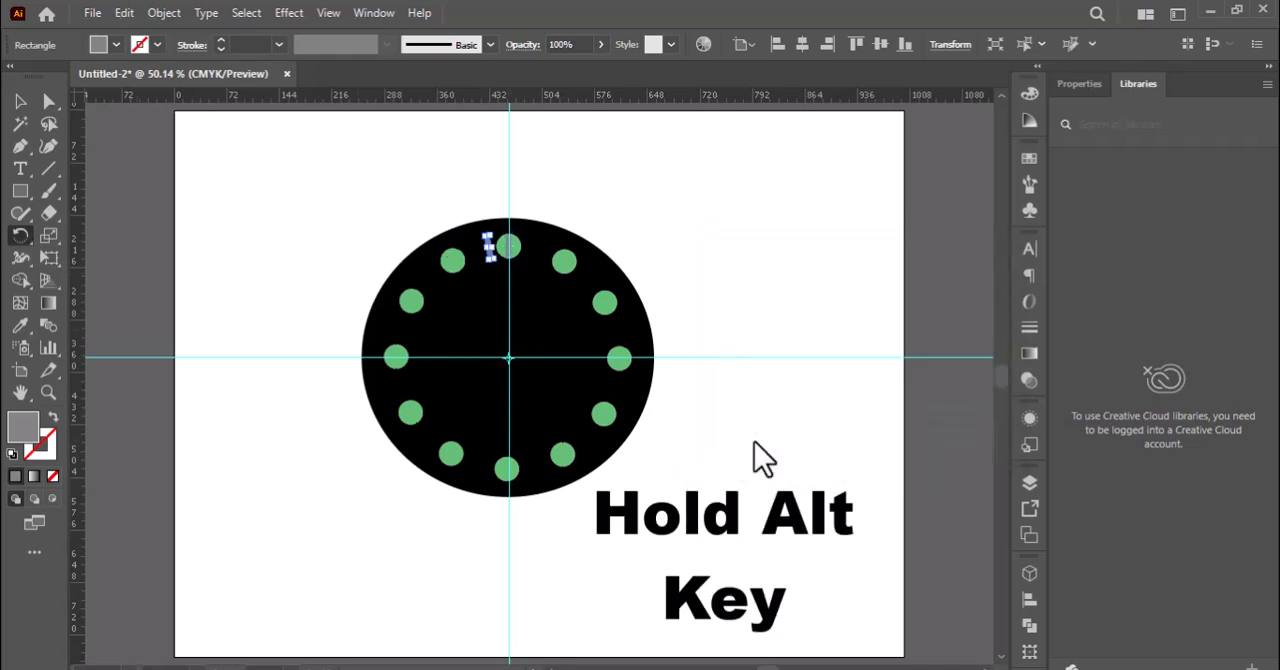
{"action": "key", "text": "ctrl+d"}
{"action": "key", "text": "ctrl+d"}
{"action": "key", "text": "ctrl+d"}
{"action": "key", "text": "ctrl+d"}
{"action": "key", "text": "ctrl+d"}
{"action": "key", "text": "ctrl+d"}
{"action": "key", "text": "ctrl+d"}
{"action": "key", "text": "ctrl+d"}
{"action": "key", "text": "ctrl+d"}
{"action": "key", "text": "ctrl+d"}
{"action": "key", "text": "ctrl+d"}
{"action": "key", "text": "ctrl+d"}
{"action": "key", "text": "ctrl+d"}
{"action": "key", "text": "ctrl+d"}
{"action": "key", "text": "ctrl+d"}
{"action": "key", "text": "ctrl+d"}
{"action": "key", "text": "ctrl+d"}
{"action": "key", "text": "ctrl+d"}
{"action": "key", "text": "ctrl+d"}
{"action": "key", "text": "ctrl+d"}
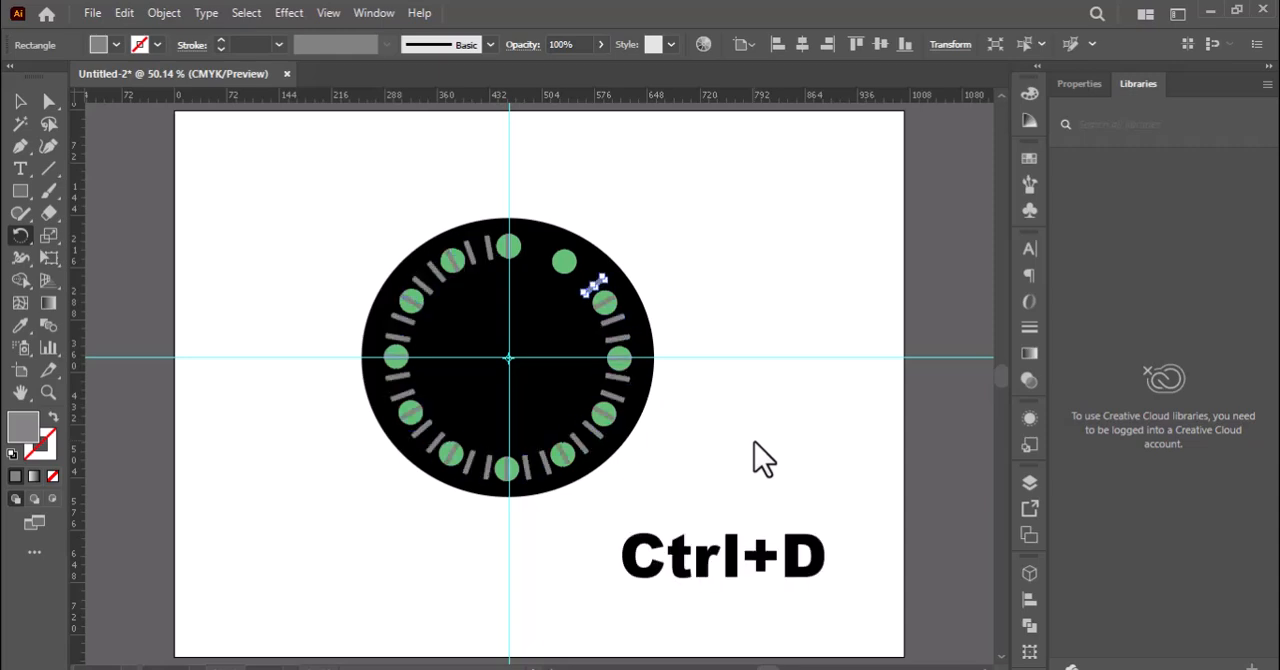
Delete the twelve grey bars that lie on the green dots, keeping the bars between the dots.
{"action": "left_click", "coordinate": [19, 103]}
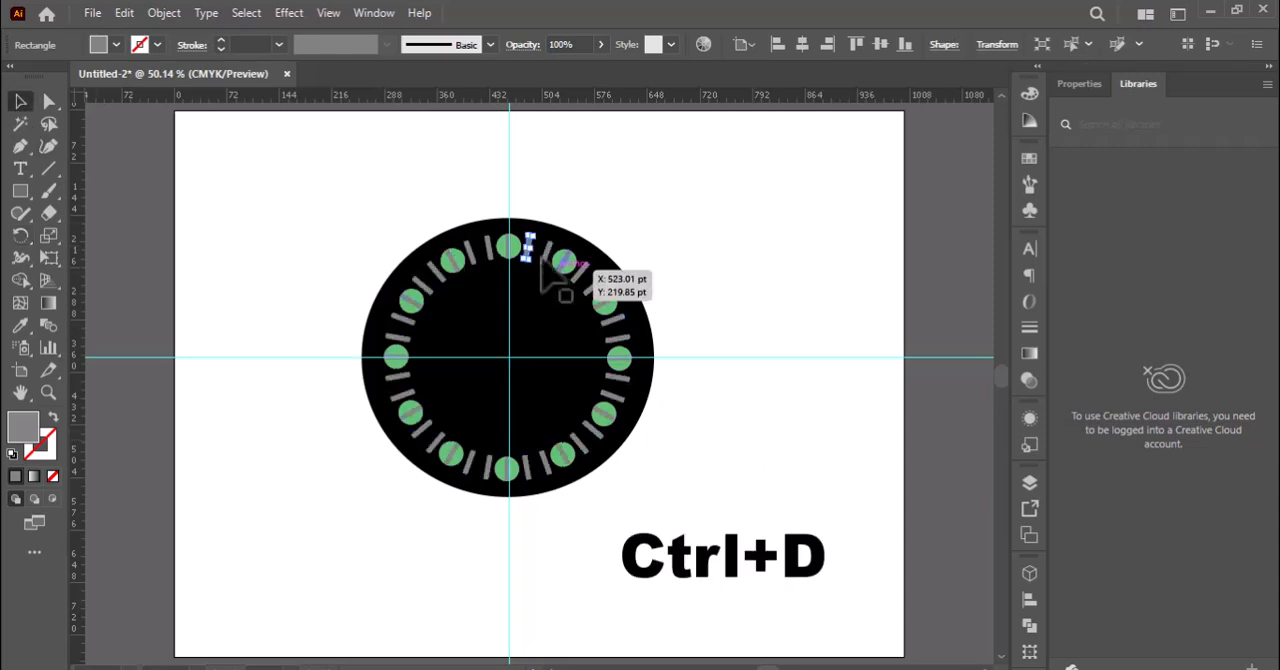
{"action": "left_click", "coordinate": [510, 246]}
{"action": "key", "text": "Delete"}
{"action": "left_click", "coordinate": [411, 298]}
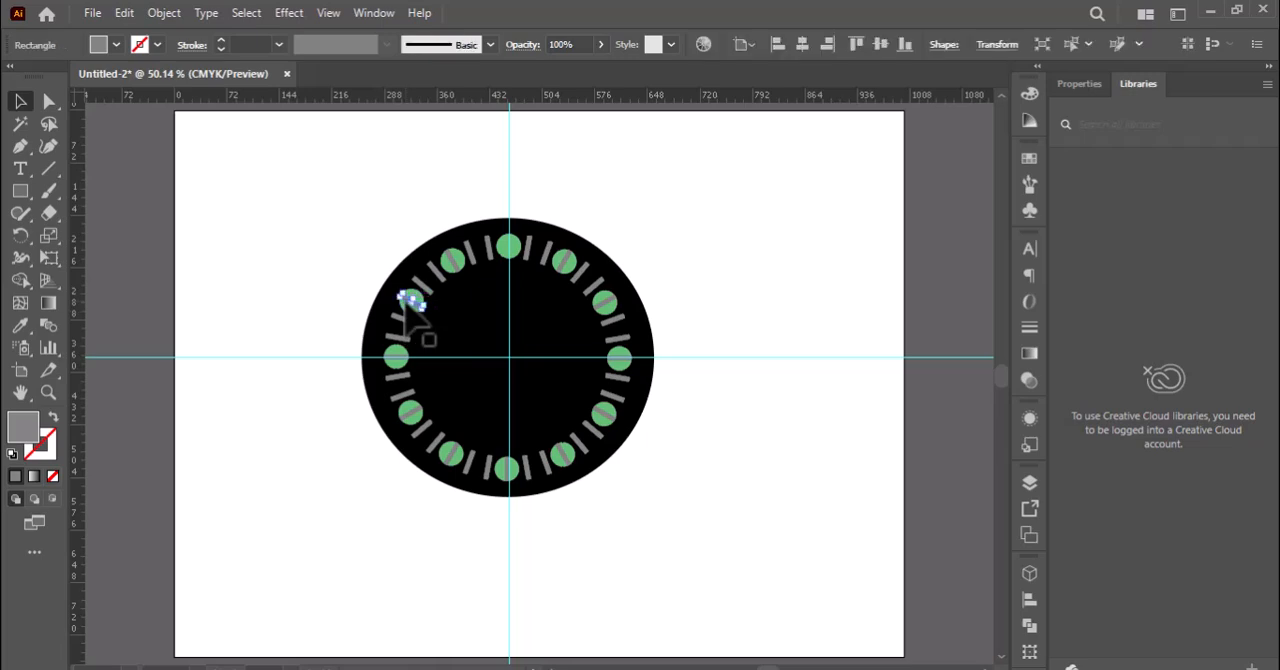
{"action": "key", "text": "Delete"}
{"action": "left_click", "coordinate": [449, 266]}
{"action": "left_click", "coordinate": [443, 268]}
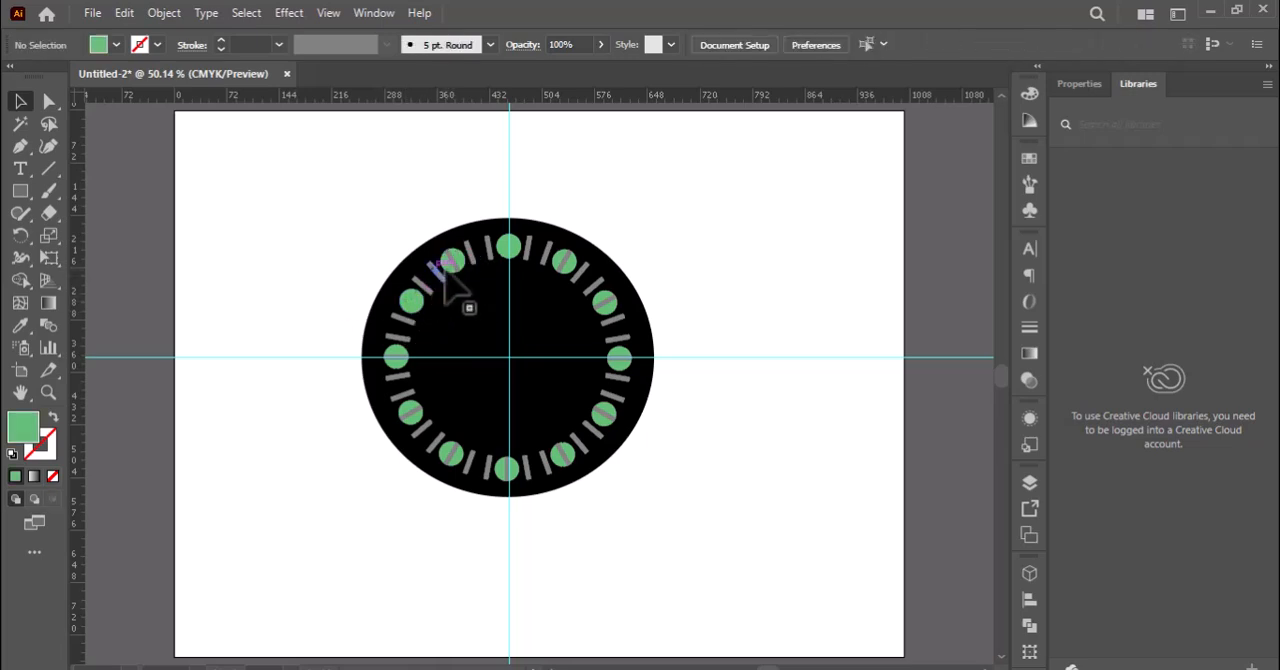
{"action": "left_click", "coordinate": [455, 264]}
{"action": "key", "text": "Delete"}
{"action": "left_click", "coordinate": [395, 358]}
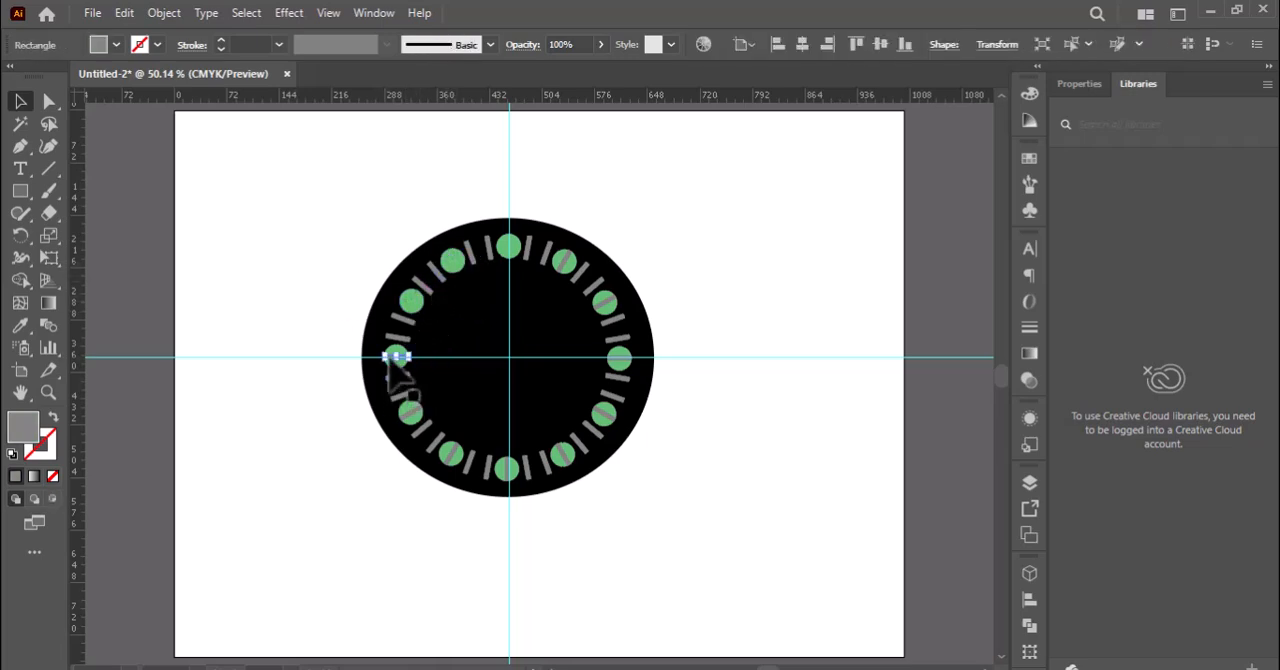
{"action": "key", "text": "Delete"}
{"action": "left_click", "coordinate": [413, 413]}
{"action": "key", "text": "Delete"}
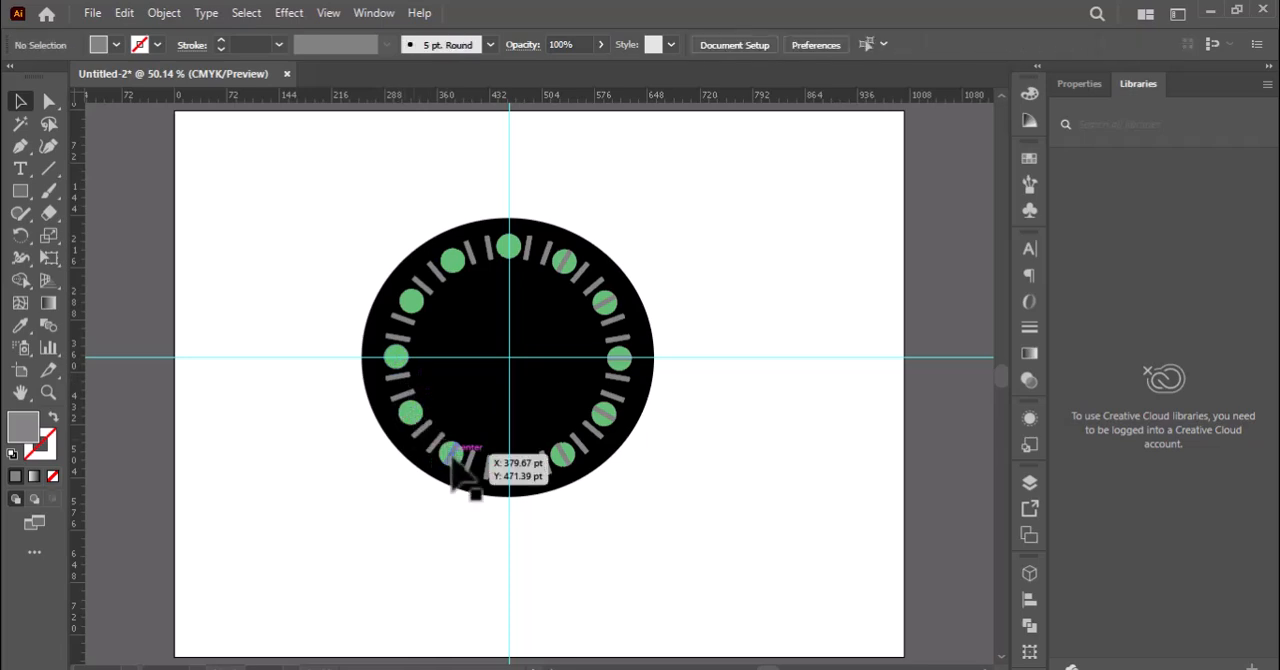
{"action": "left_click", "coordinate": [452, 454]}
{"action": "key", "text": "Delete"}
{"action": "left_click", "coordinate": [507, 466]}
{"action": "key", "text": "Delete"}
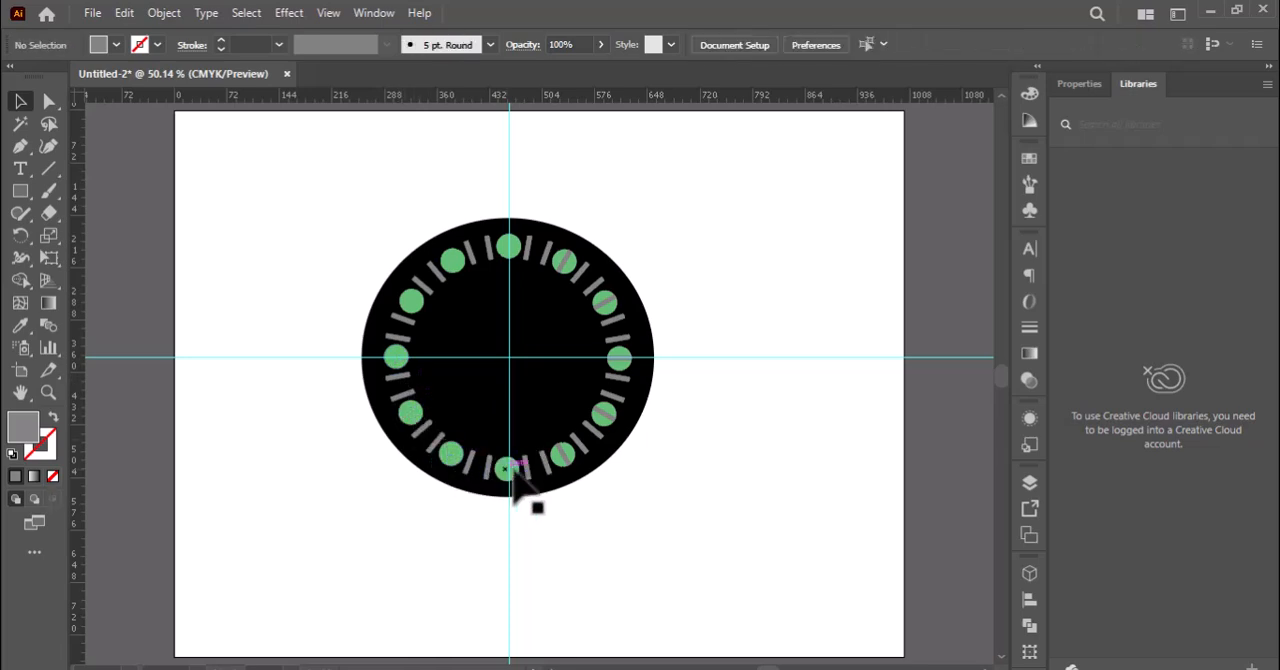
{"action": "left_click", "coordinate": [563, 453]}
{"action": "key", "text": "Delete"}
{"action": "left_click", "coordinate": [605, 414]}
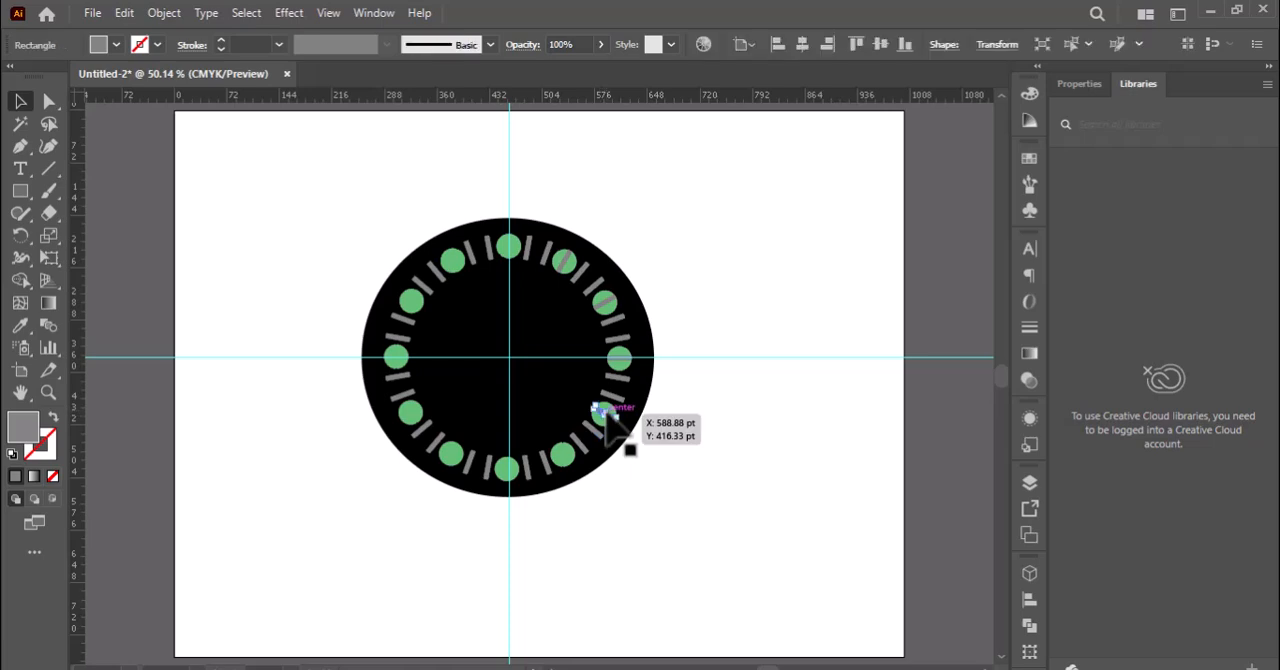
{"action": "key", "text": "Delete"}
{"action": "left_click", "coordinate": [615, 357]}
{"action": "key", "text": "Delete"}
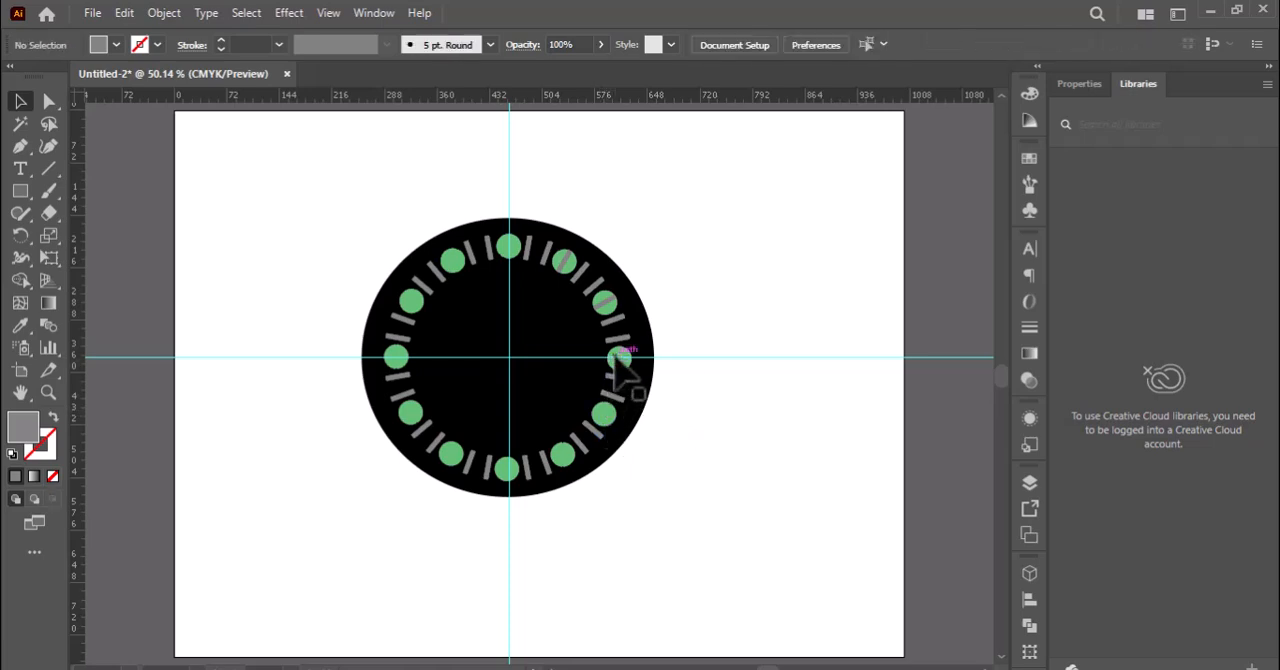
{"action": "left_click", "coordinate": [600, 302]}
{"action": "key", "text": "Delete"}
{"action": "left_click", "coordinate": [565, 262]}
{"action": "key", "text": "Delete"}
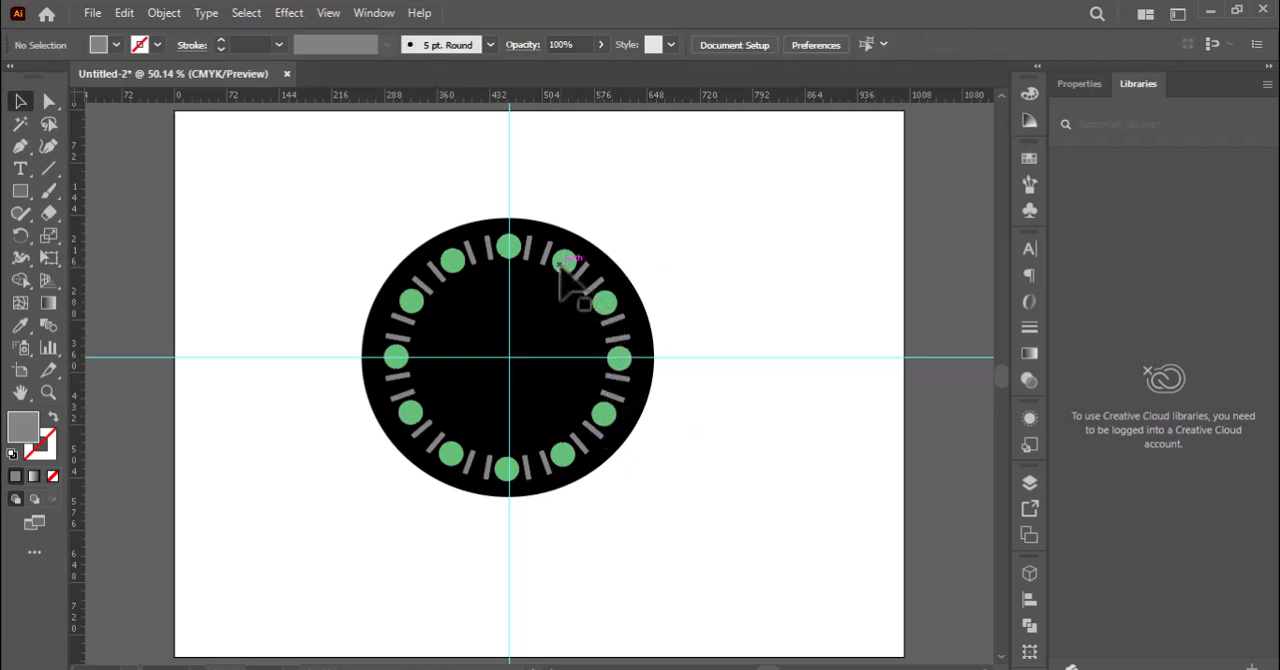
Draw a tall narrow grey rectangle beside the dial and add anchor points at the middle of its upper and lower edges.
{"action": "left_click", "coordinate": [20, 191]}
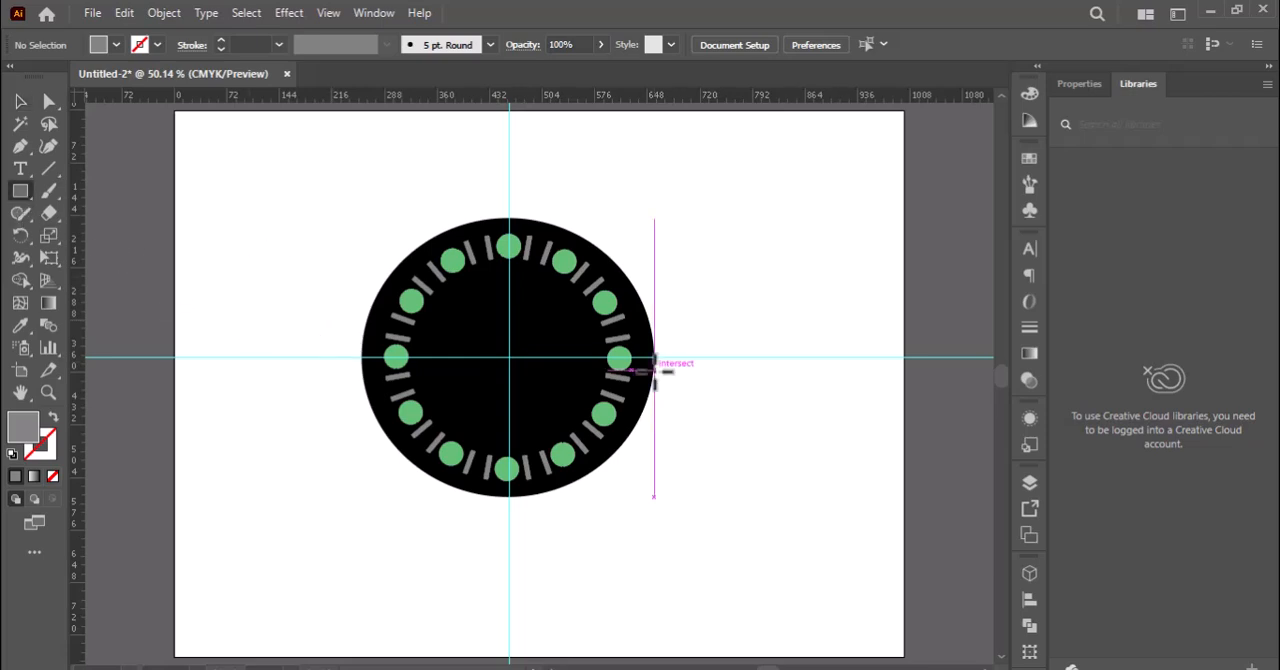
{"action": "mouse_move", "coordinate": [755, 249]}
{"action": "left_mouse_down"}
{"action": "mouse_move", "coordinate": [811, 505]}
{"action": "mouse_move", "coordinate": [790, 475]}
{"action": "left_mouse_up"}
{"action": "left_click", "coordinate": [20, 146]}
{"action": "left_click", "coordinate": [772, 250]}
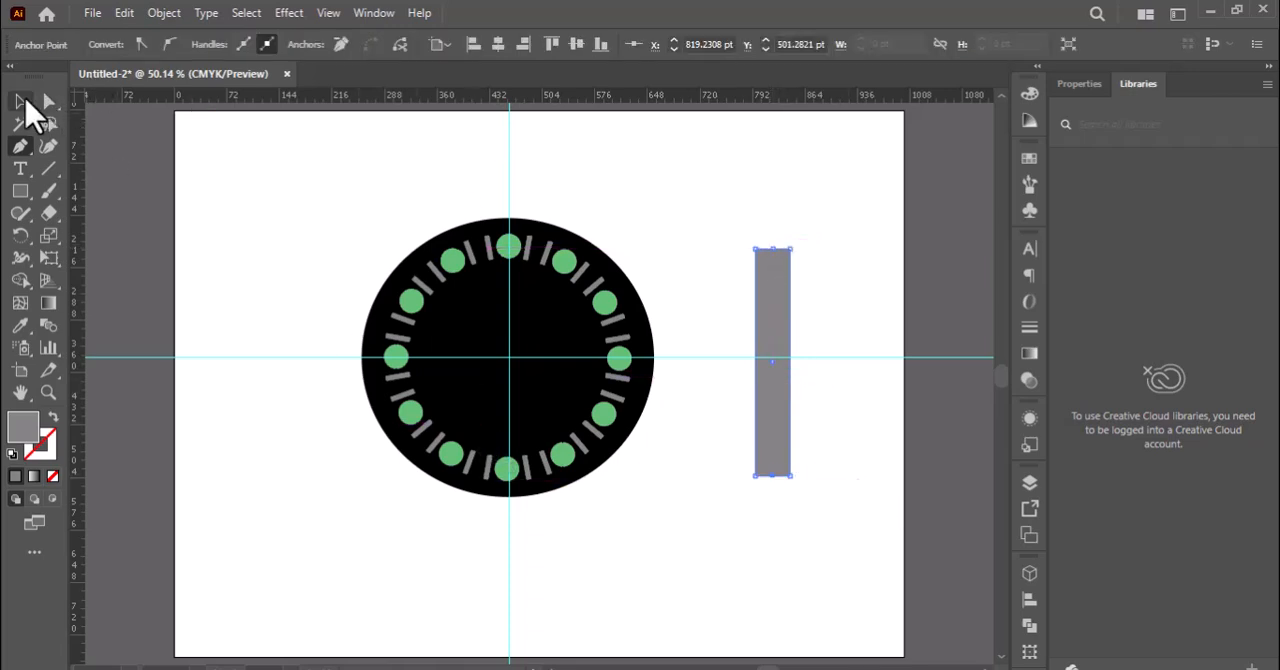
Pull the middle anchor points of the tall rectangle's upper and lower edges outward to give it pointed ends.
{"action": "left_click", "coordinate": [25, 101]}
{"action": "left_click", "coordinate": [49, 102]}
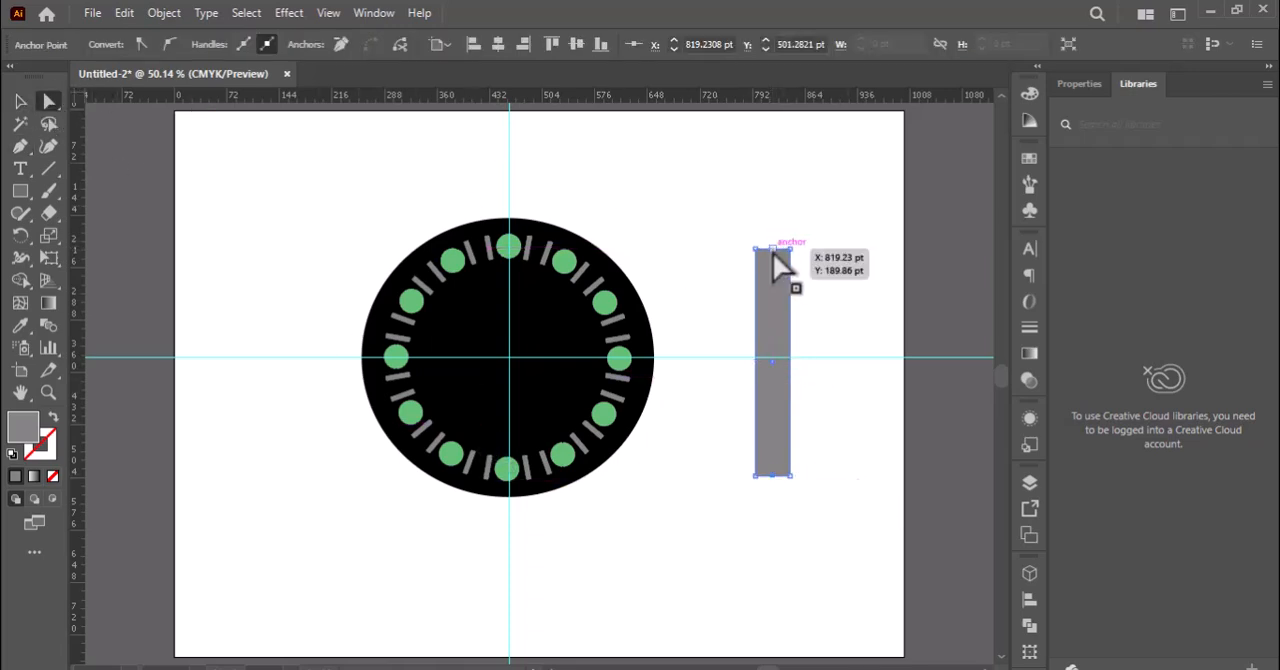
{"action": "left_click_drag", "start_coordinate": [772, 250], "coordinate": [771, 199]}
{"action": "left_click_drag", "start_coordinate": [772, 476], "coordinate": [771, 520]}
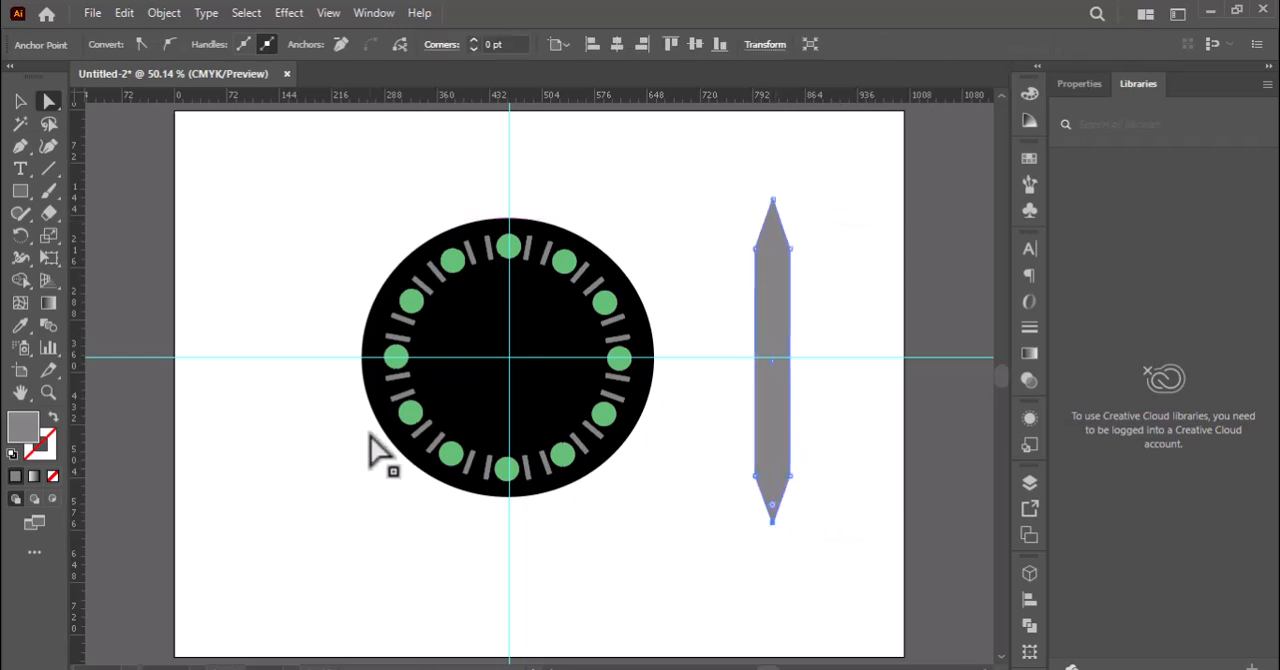
{"action": "left_click", "coordinate": [20, 190]}
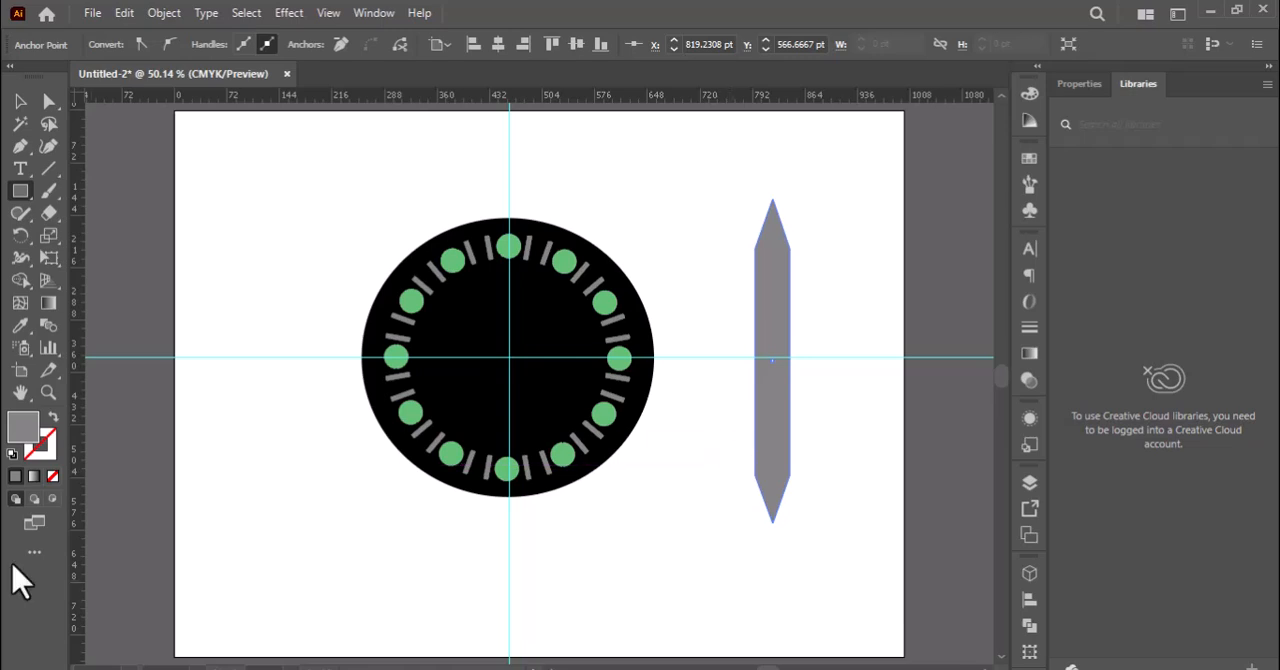
{"action": "double_click", "coordinate": [22, 430]}
{"action": "left_click", "coordinate": [476, 538]}
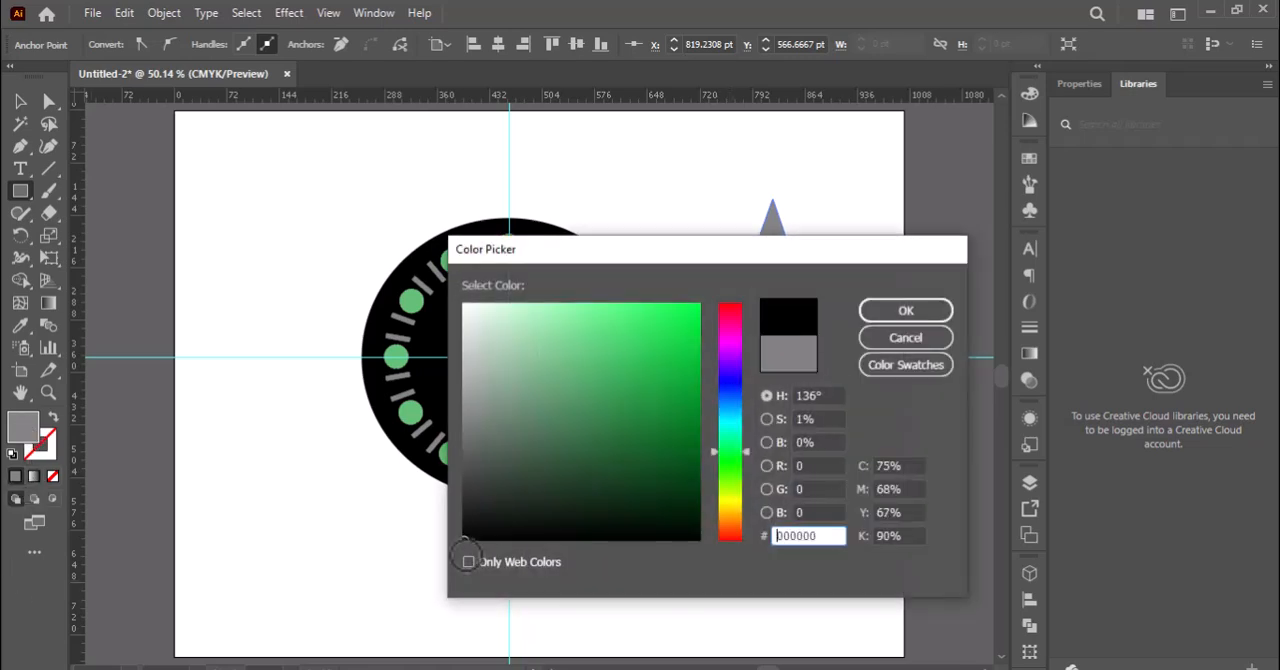
{"action": "left_click", "coordinate": [903, 309]}
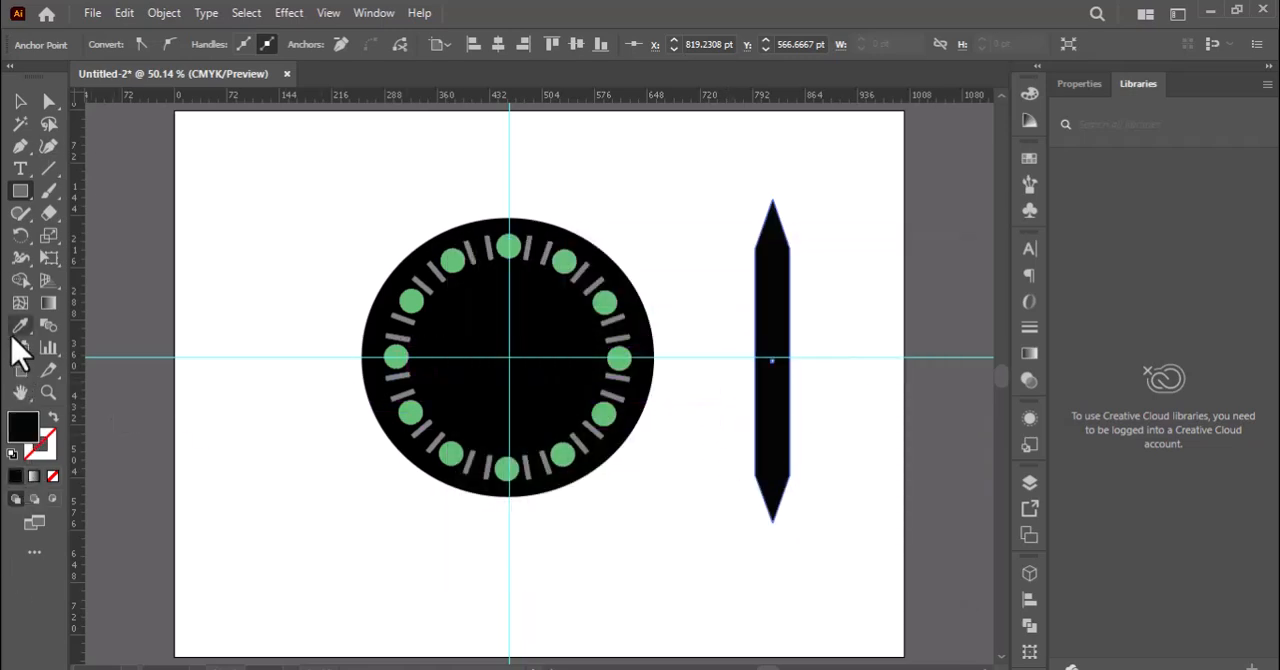
{"action": "key", "text": "ctrl+z"}
Draw a rectangle wider than the pointed bar across the bar's lower part and fill it with black.
{"action": "left_click_drag", "start_coordinate": [727, 390], "coordinate": [727, 428]}
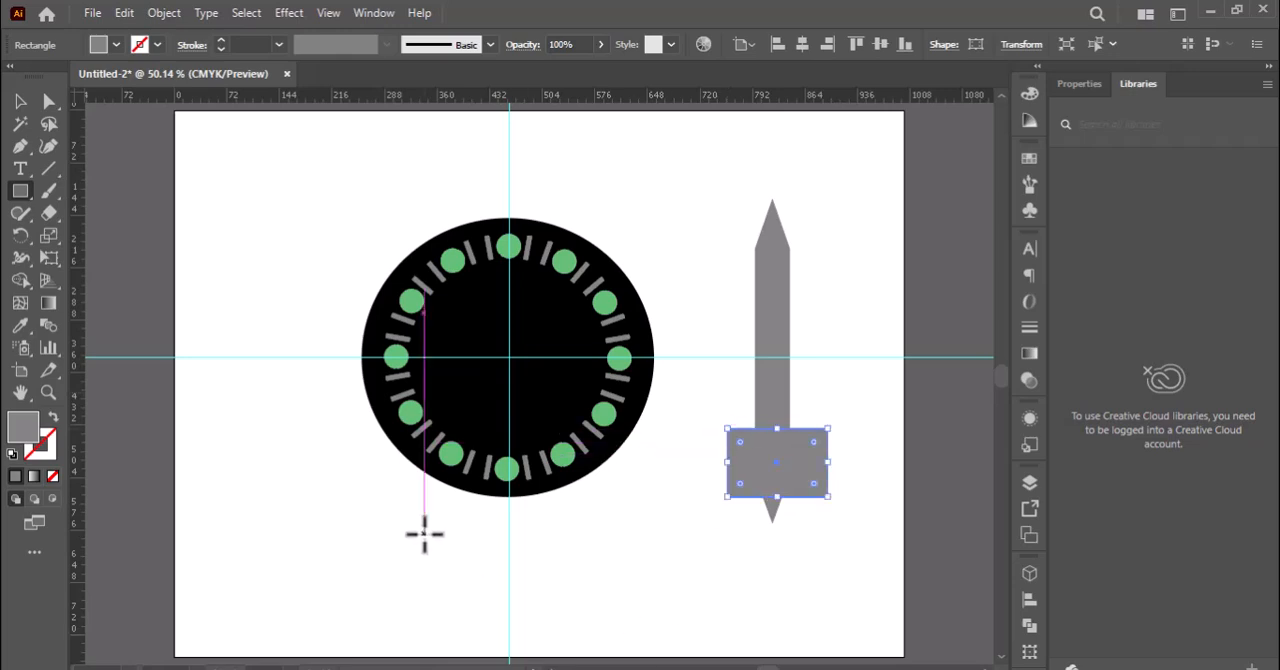
{"action": "double_click", "coordinate": [22, 432]}
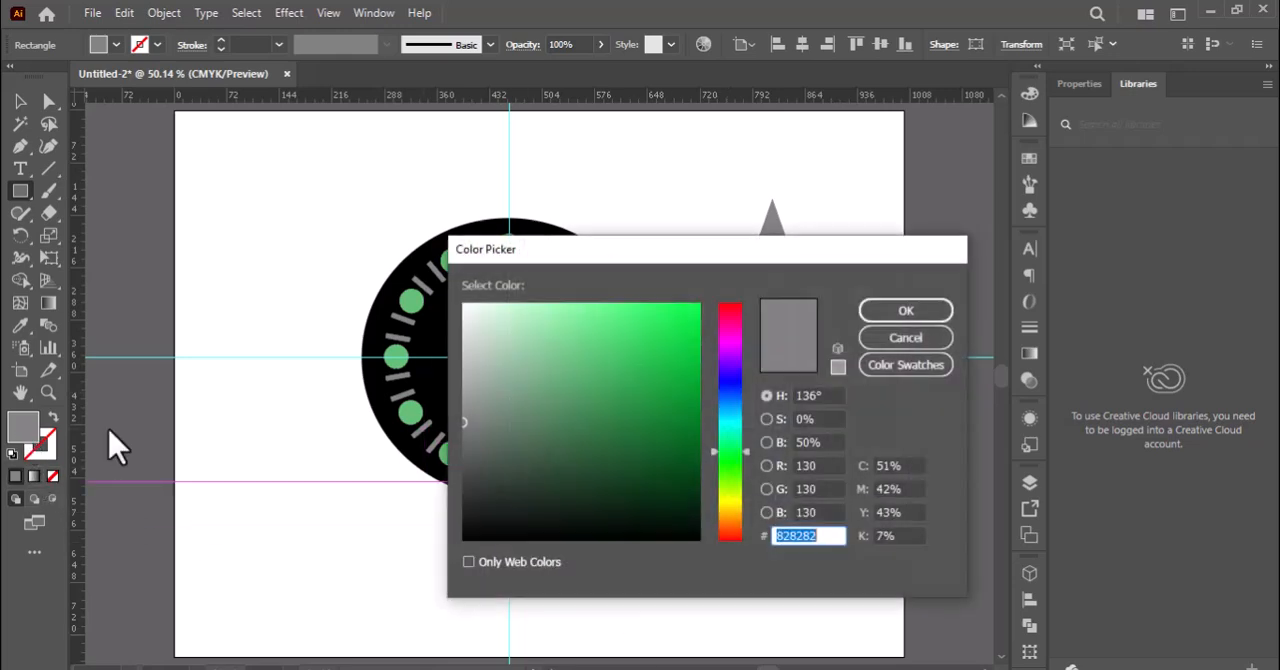
{"action": "left_click", "coordinate": [462, 542]}
{"action": "left_click", "coordinate": [906, 312]}
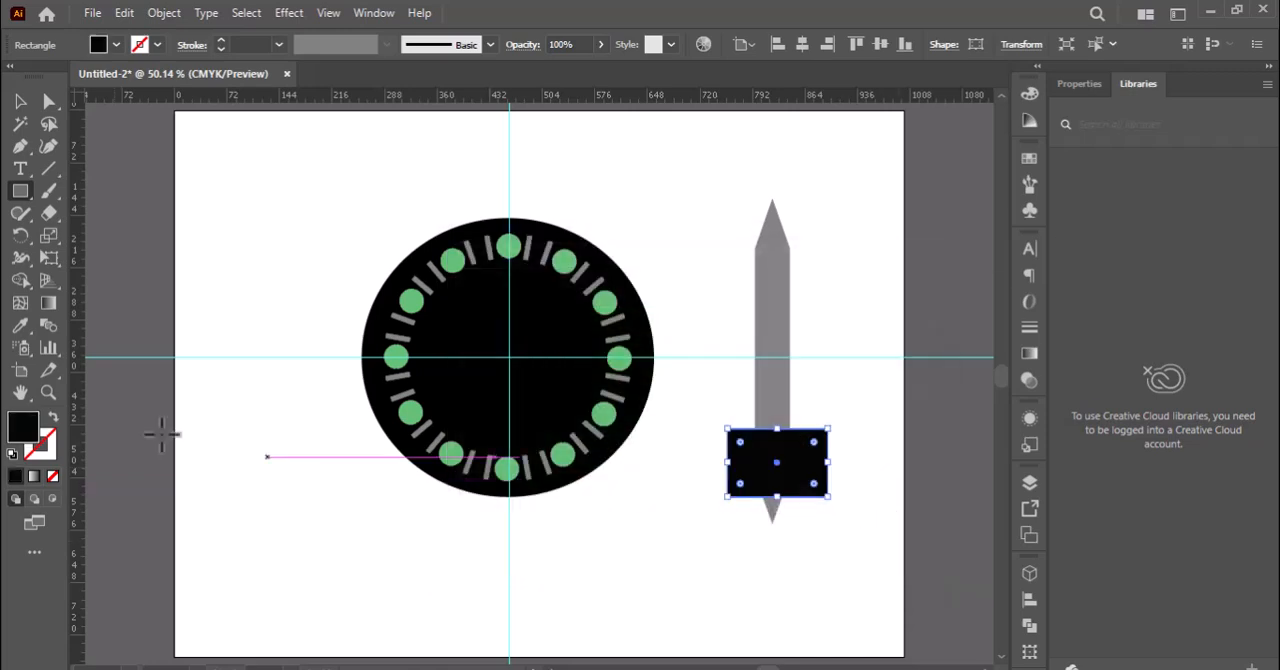
Trim away the black rectangle's overhanging sides and the bar's lower tip with the Shape Builder, leaving a black lower end.
{"action": "left_click", "coordinate": [20, 101]}
{"action": "left_click", "coordinate": [775, 340], "text": "shift"}
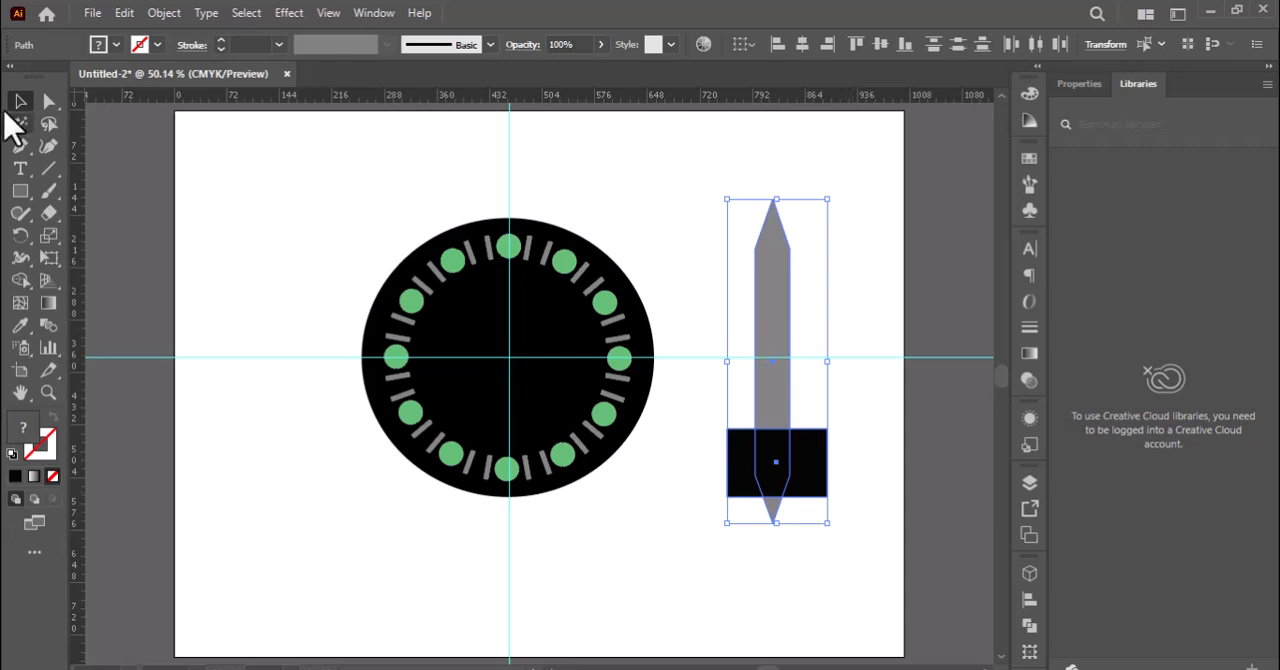
{"action": "left_click", "coordinate": [20, 280]}
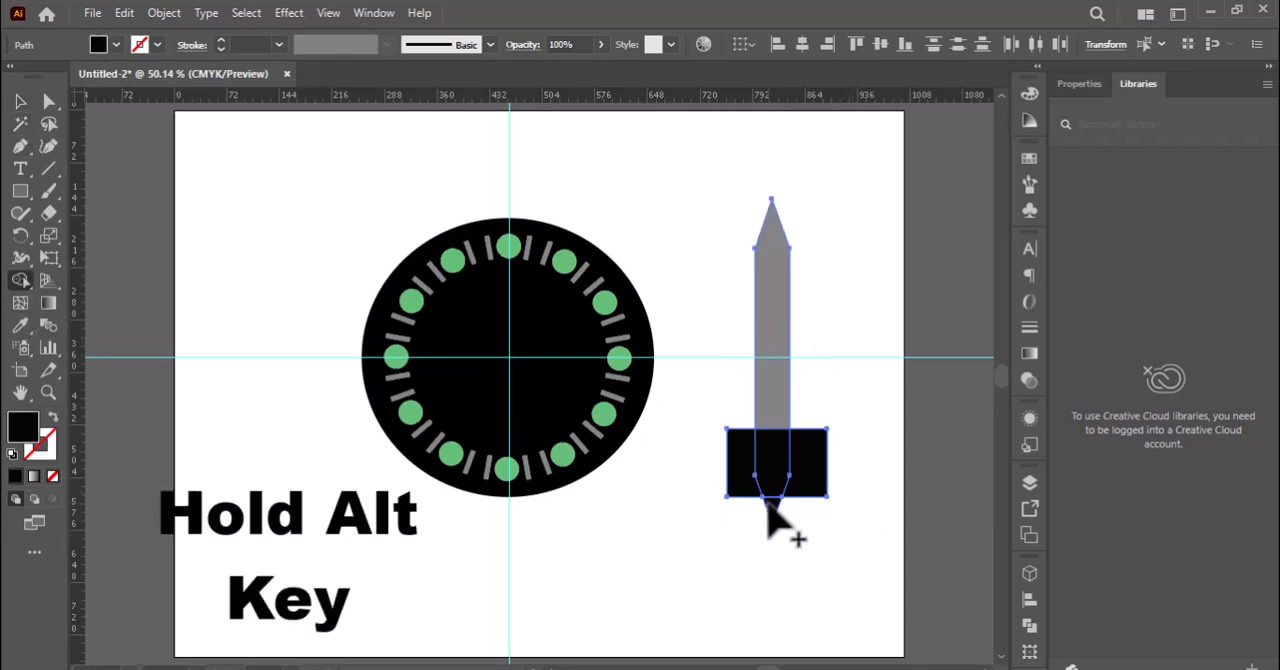
{"action": "left_click", "coordinate": [745, 485], "text": "alt"}
{"action": "left_click", "coordinate": [815, 485], "text": "alt"}
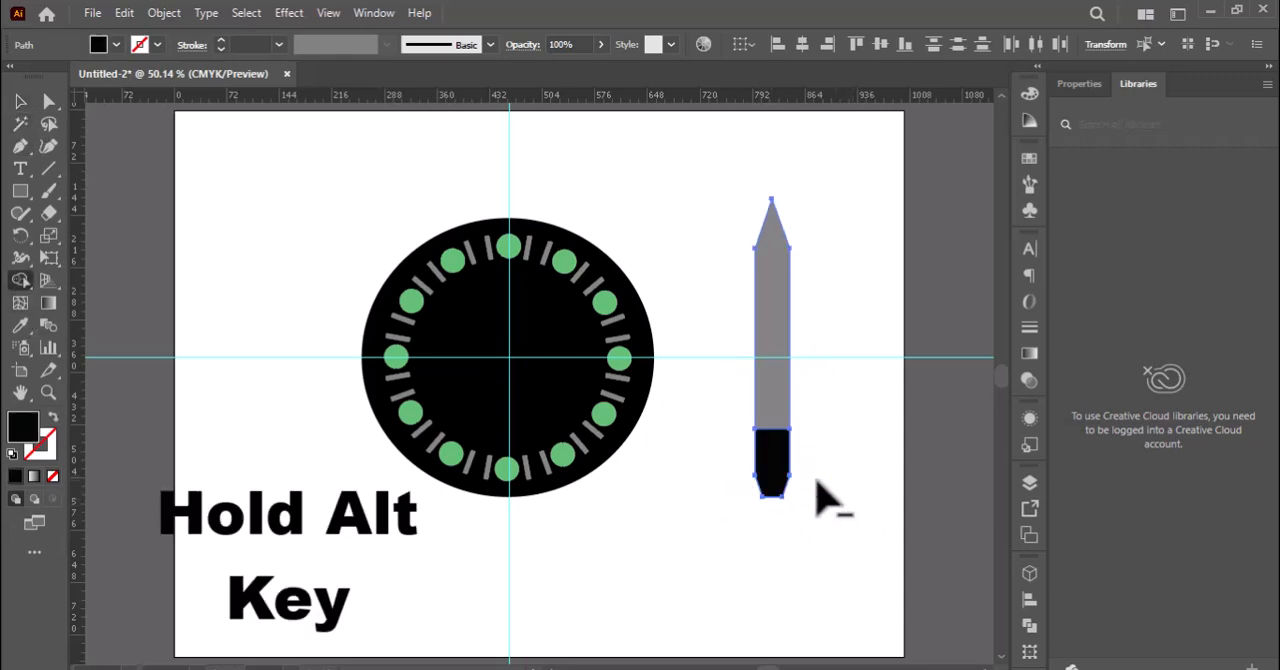
{"action": "left_click", "coordinate": [48, 101]}
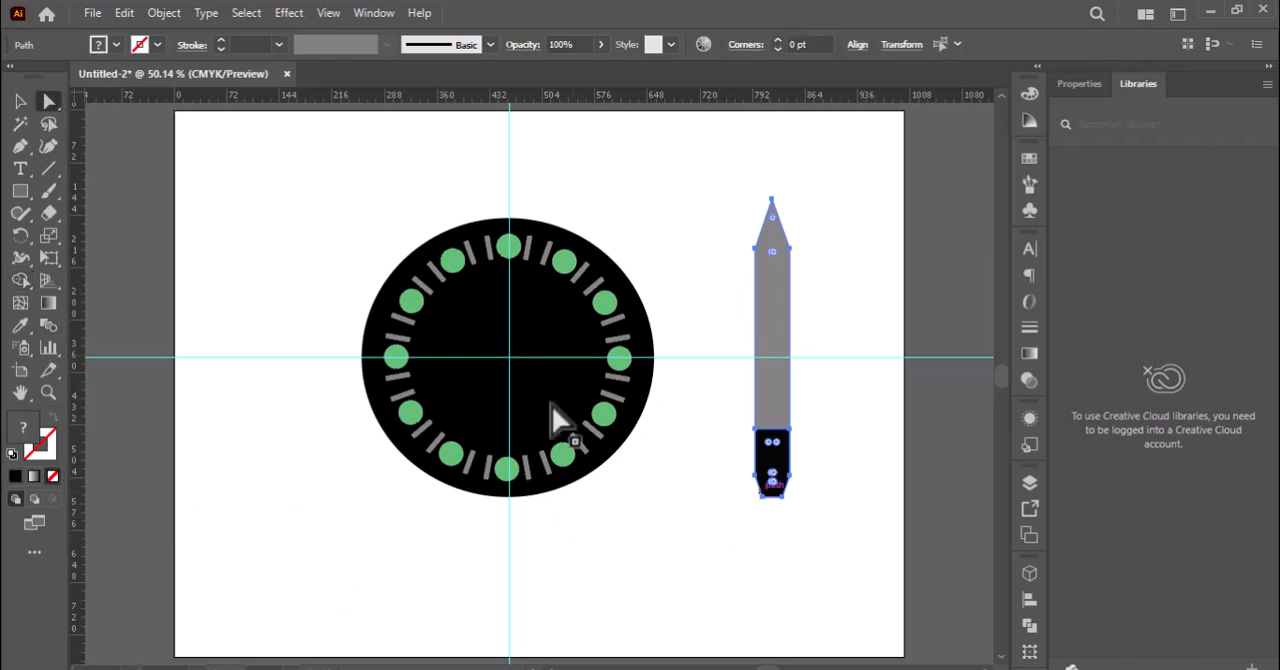
{"action": "left_click", "coordinate": [20, 102]}
{"action": "left_click_drag", "start_coordinate": [754, 496], "coordinate": [784, 508]}
{"action": "left_click", "coordinate": [49, 104]}
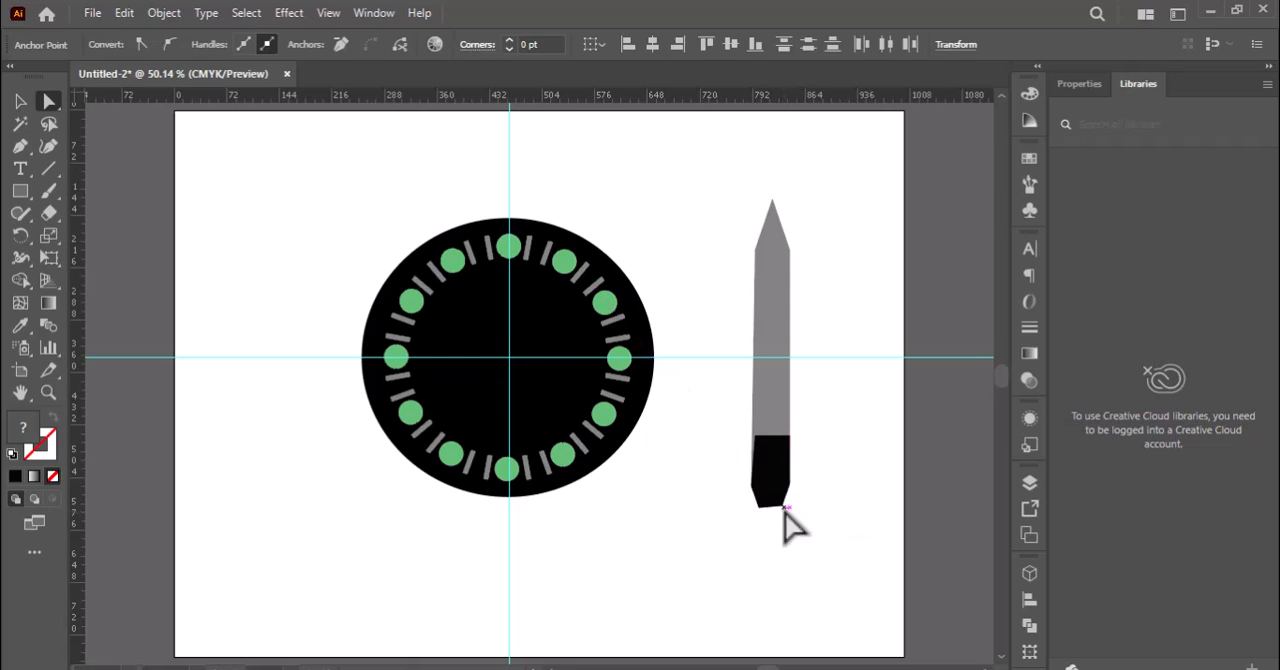
{"action": "left_click", "coordinate": [683, 521]}
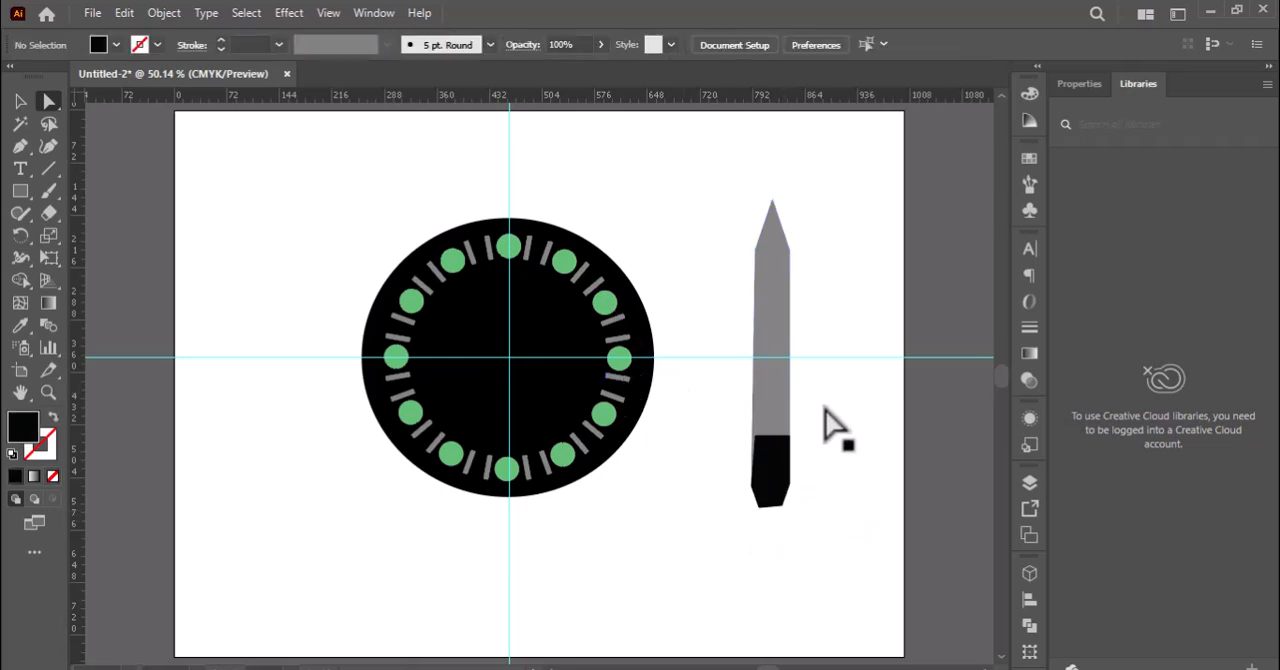
{"action": "key", "text": "ctrl+z"}
Draw a narrow upright rectangle inside the grey bar just above its black end, with its edges adjusted to leave a thin grey frame.
{"action": "left_click", "coordinate": [19, 194]}
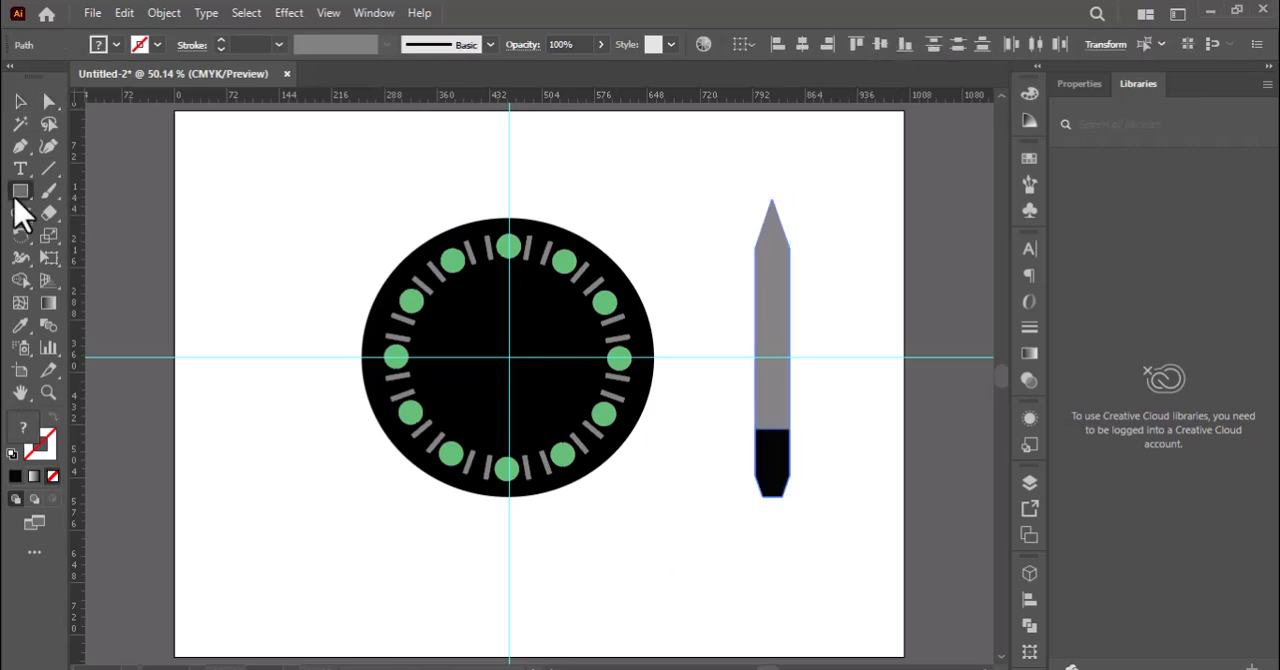
{"action": "left_click", "coordinate": [783, 437]}
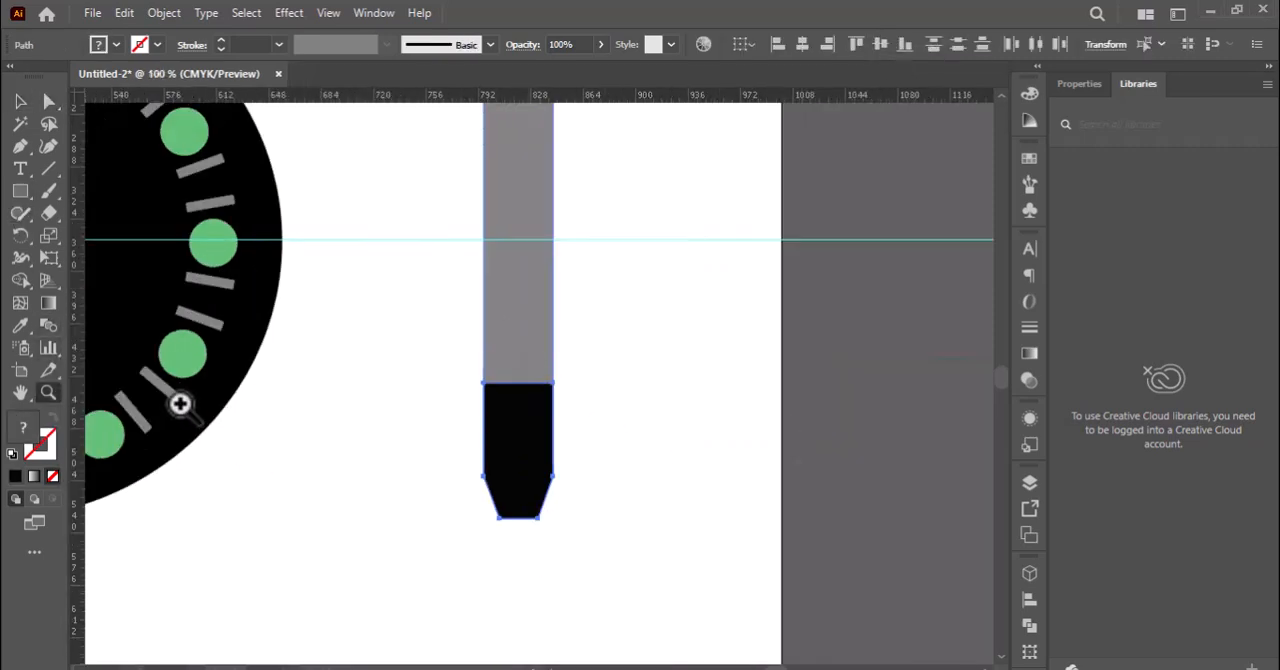
{"action": "left_click_drag", "start_coordinate": [506, 203], "coordinate": [542, 370]}
{"action": "left_click_drag", "start_coordinate": [506, 290], "coordinate": [496, 289]}
{"action": "left_click_drag", "start_coordinate": [520, 203], "coordinate": [520, 184]}
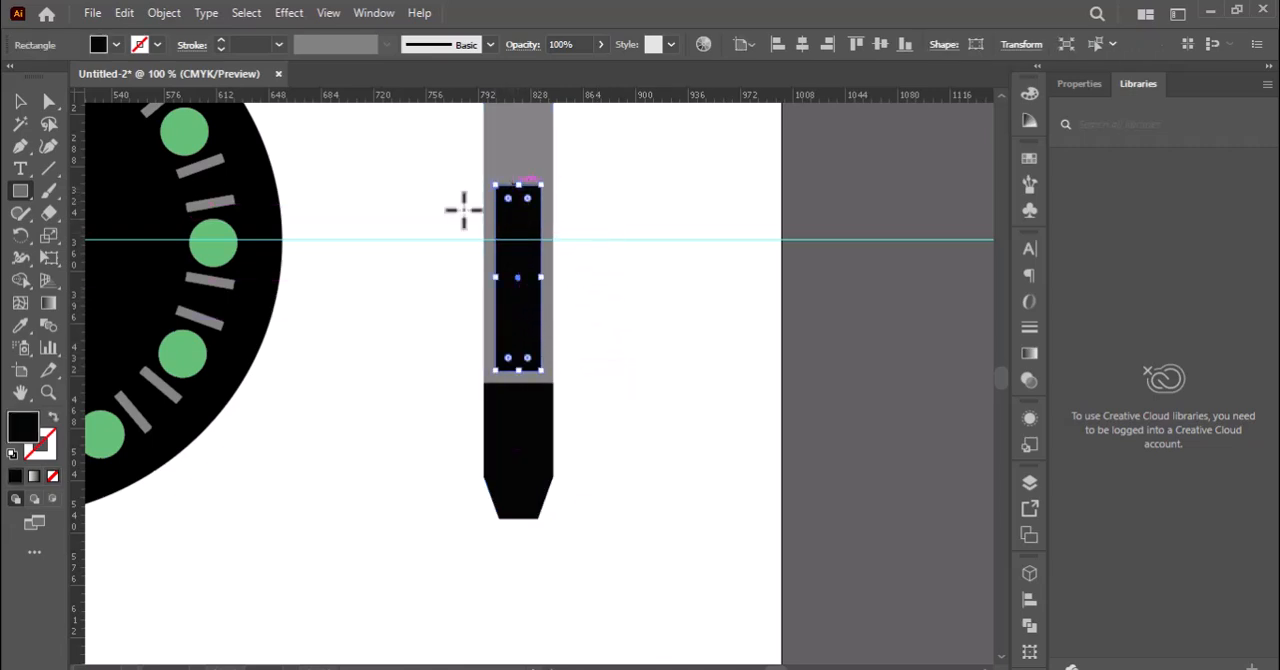
Fill the inner rectangle with dark grey #494949 and copy that fill to the bar's black lower end.
{"action": "double_click", "coordinate": [23, 425]}
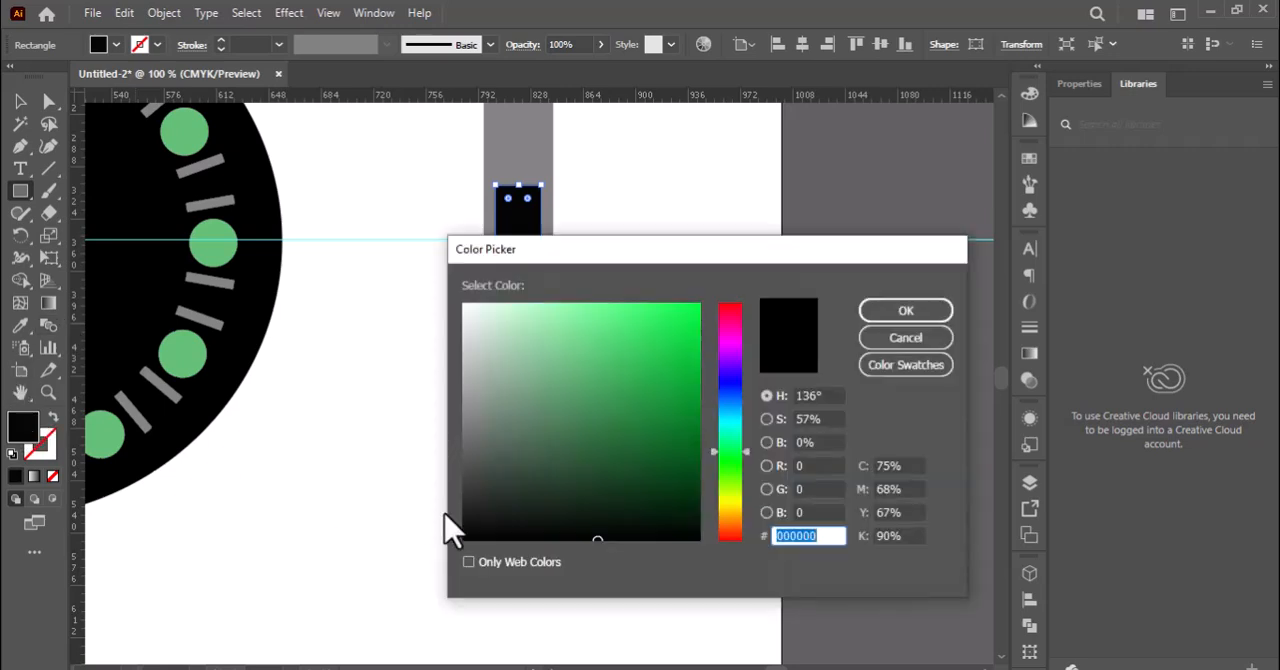
{"action": "mouse_move", "coordinate": [472, 464]}
{"action": "left_mouse_down"}
{"action": "mouse_move", "coordinate": [458, 458]}
{"action": "mouse_move", "coordinate": [458, 472]}
{"action": "left_mouse_up"}
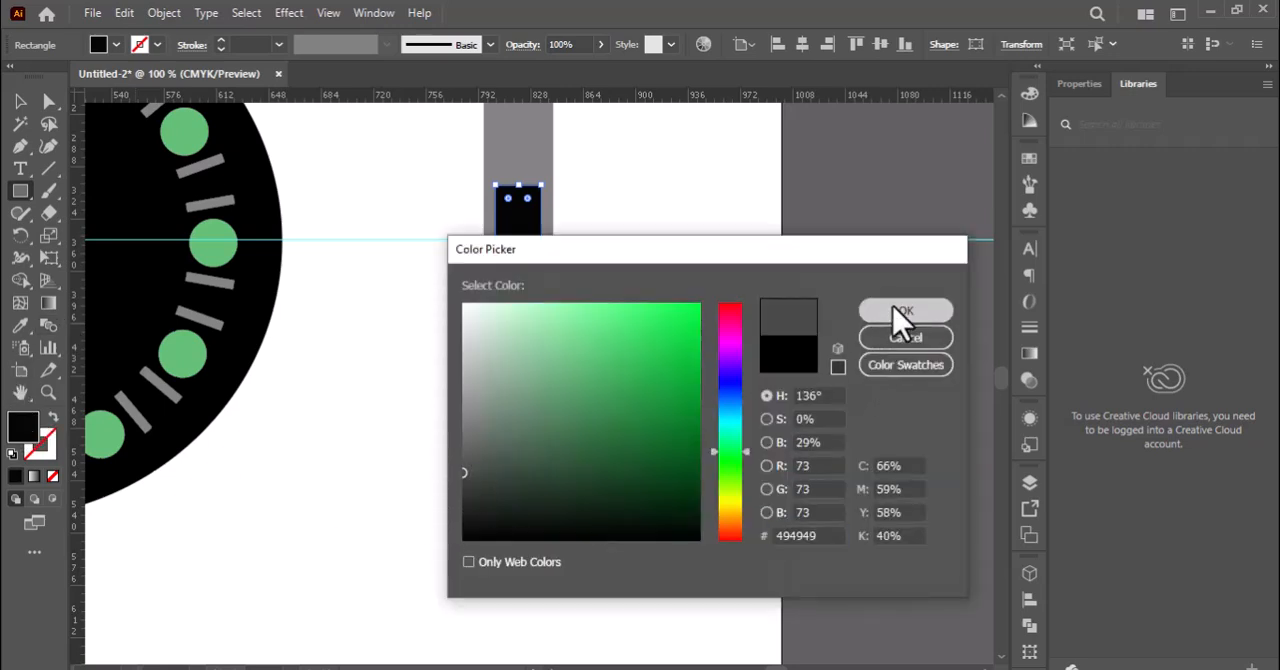
{"action": "left_click", "coordinate": [905, 311]}
{"action": "left_click", "coordinate": [20, 102]}
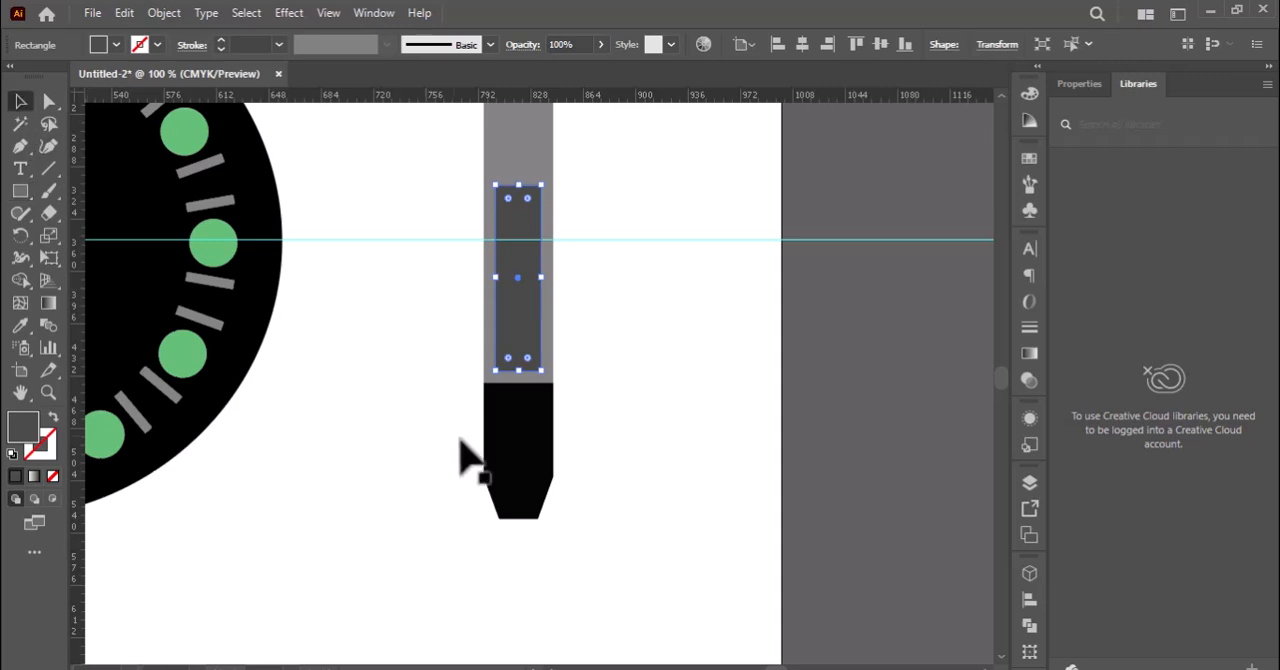
{"action": "left_click", "coordinate": [513, 457]}
{"action": "left_click", "coordinate": [17, 325]}
{"action": "left_click", "coordinate": [521, 323]}
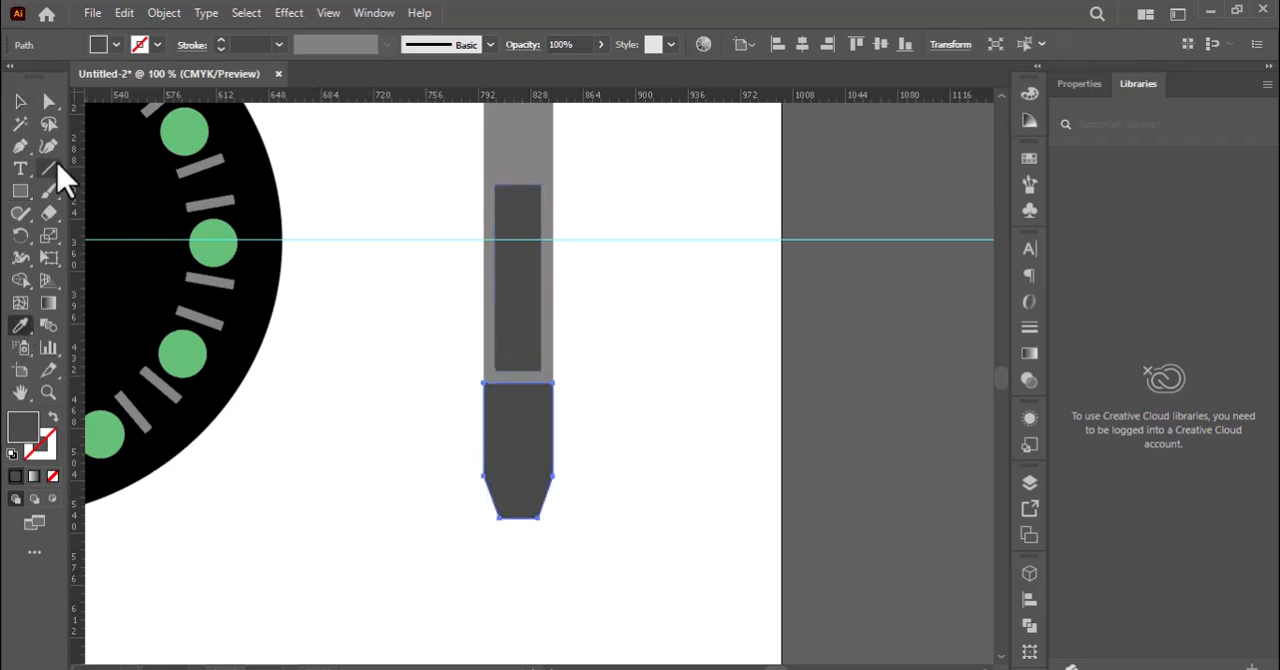
Cut the inner rectangle out of the grey bar with the Shape Builder to leave an open window.
{"action": "left_click", "coordinate": [19, 100]}
{"action": "left_click_drag", "start_coordinate": [417, 298], "coordinate": [614, 455]}
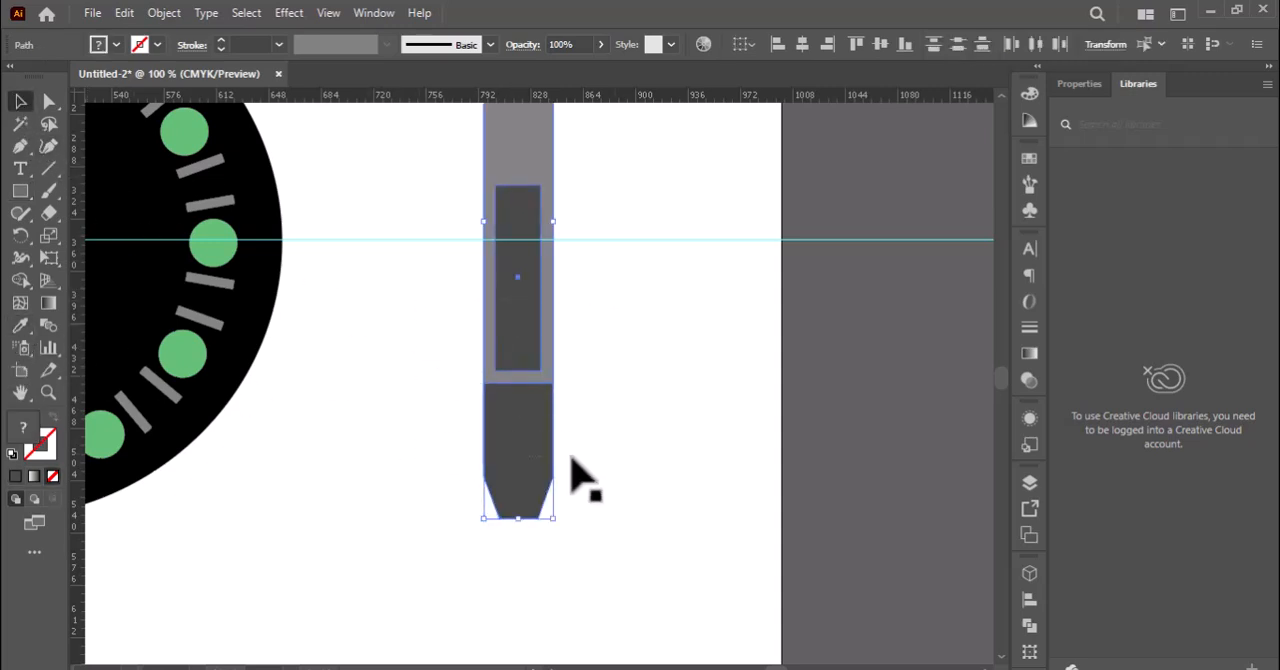
{"action": "left_click", "coordinate": [20, 282]}
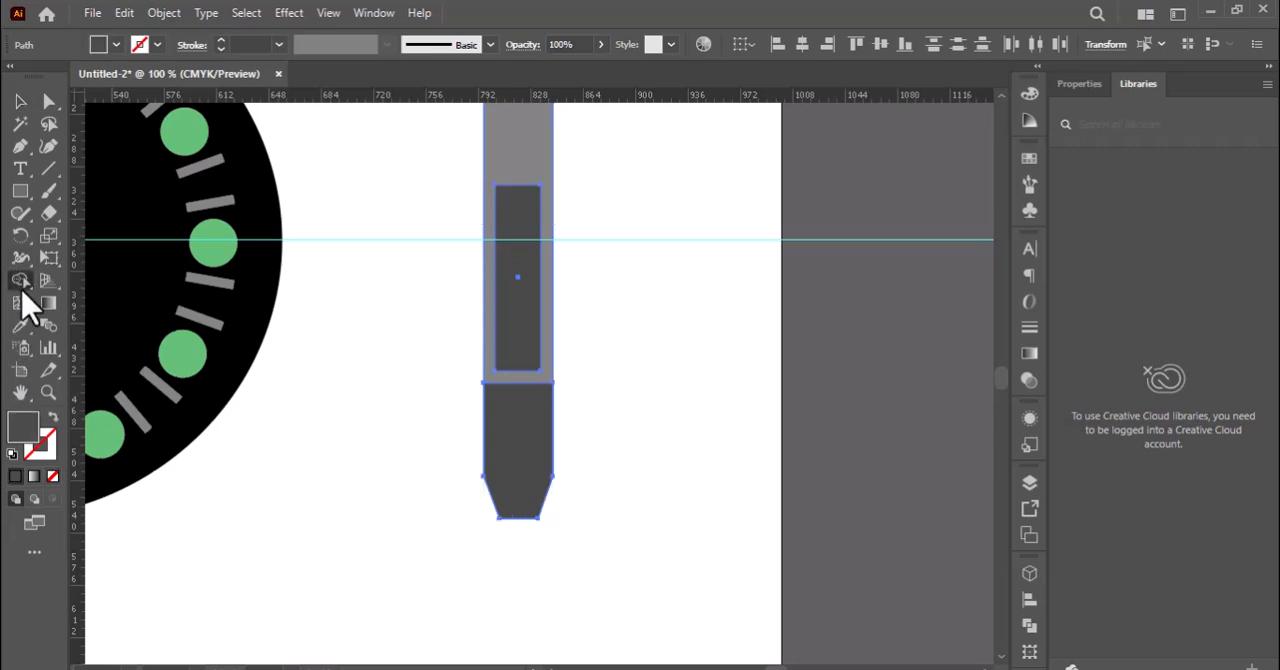
{"action": "left_click", "coordinate": [508, 357], "text": "alt"}
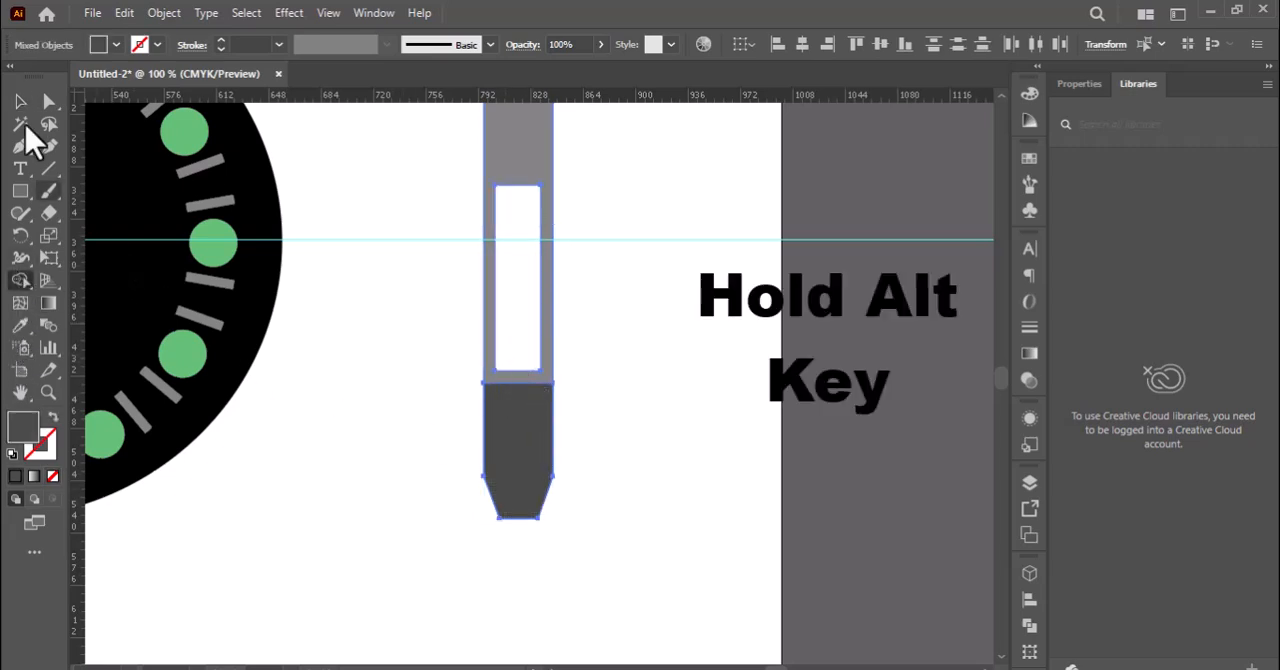
{"action": "left_click", "coordinate": [20, 100]}
{"action": "left_click_drag", "start_coordinate": [471, 394], "coordinate": [568, 485]}
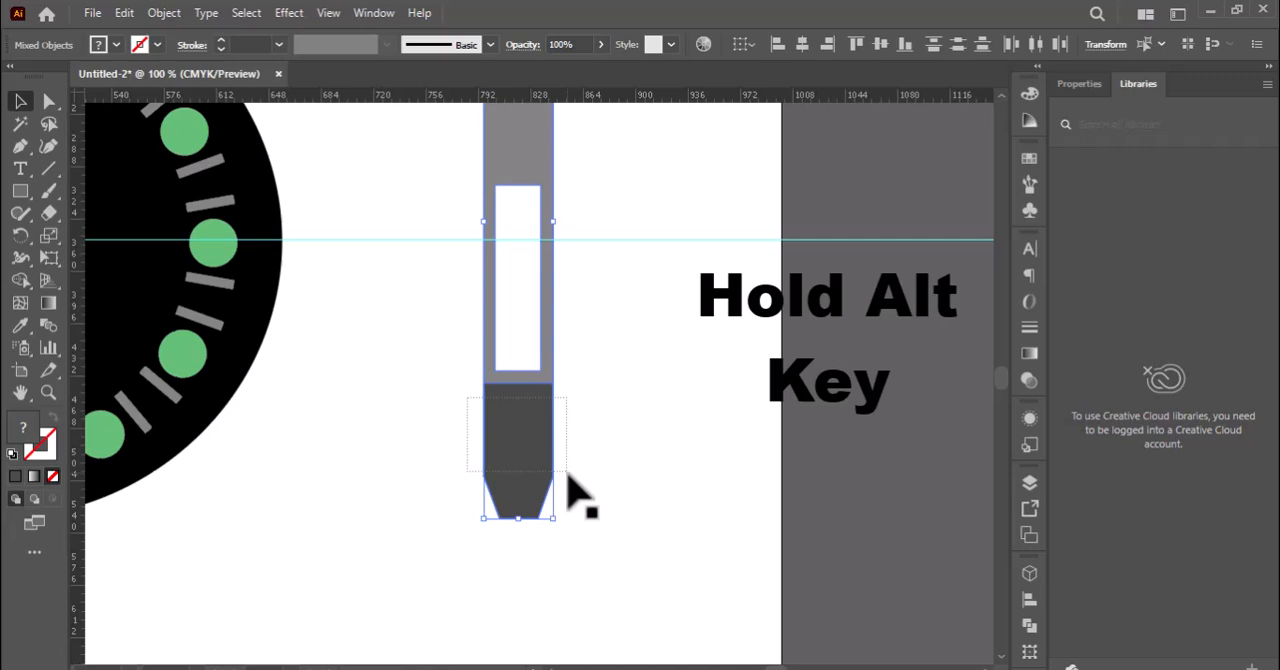
{"action": "double_click", "coordinate": [23, 432]}
{"action": "left_click", "coordinate": [483, 491]}
{"action": "left_click", "coordinate": [903, 309]}
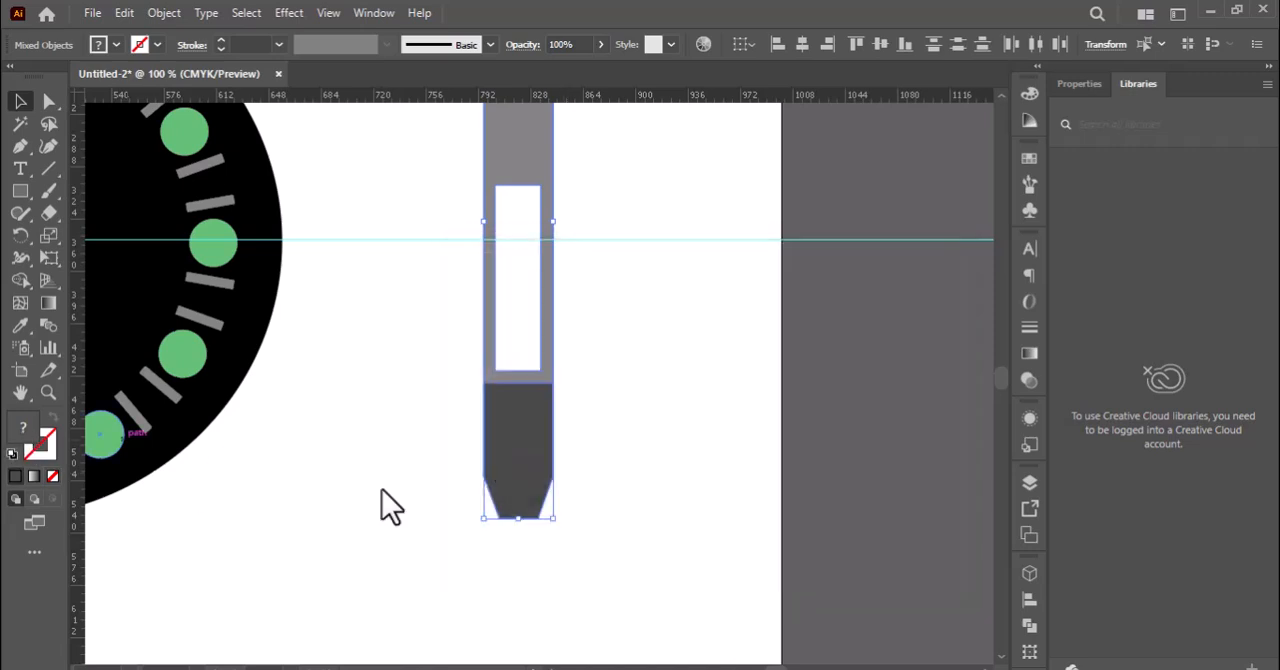
{"action": "left_click", "coordinate": [586, 462]}
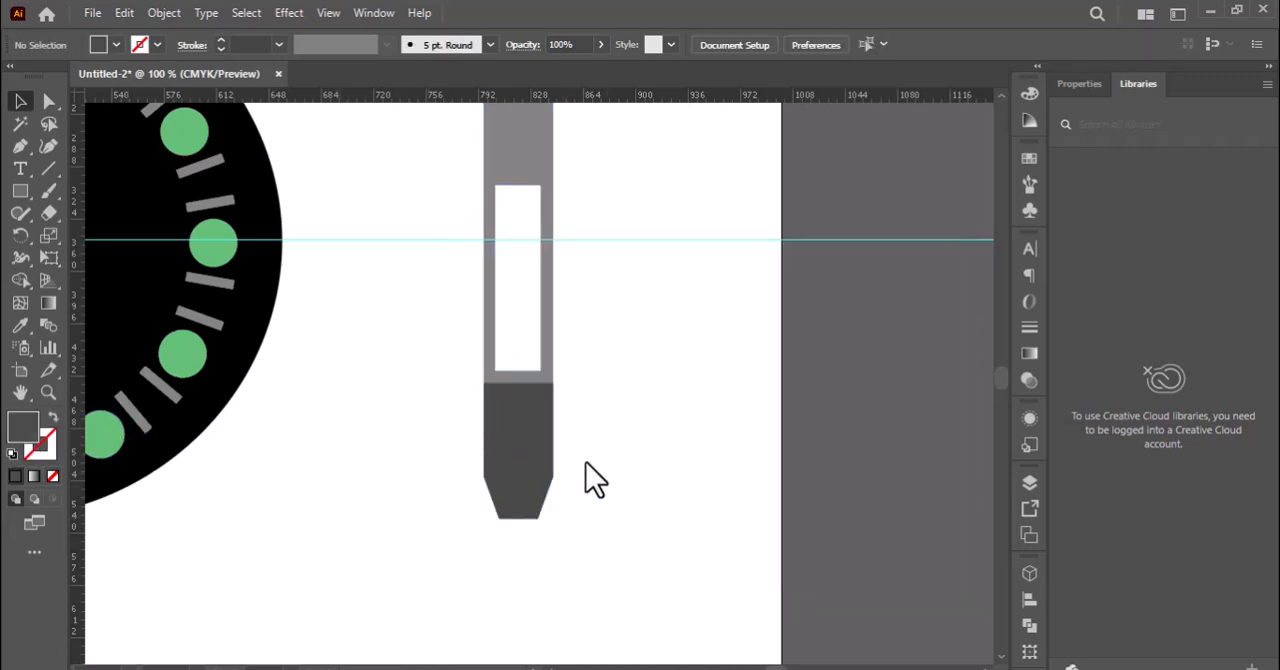
Fill the hand's lower end with the very dark brown #352F2E.
{"action": "left_click", "coordinate": [525, 452]}
{"action": "left_click", "coordinate": [452, 466]}
{"action": "left_click", "coordinate": [518, 484]}
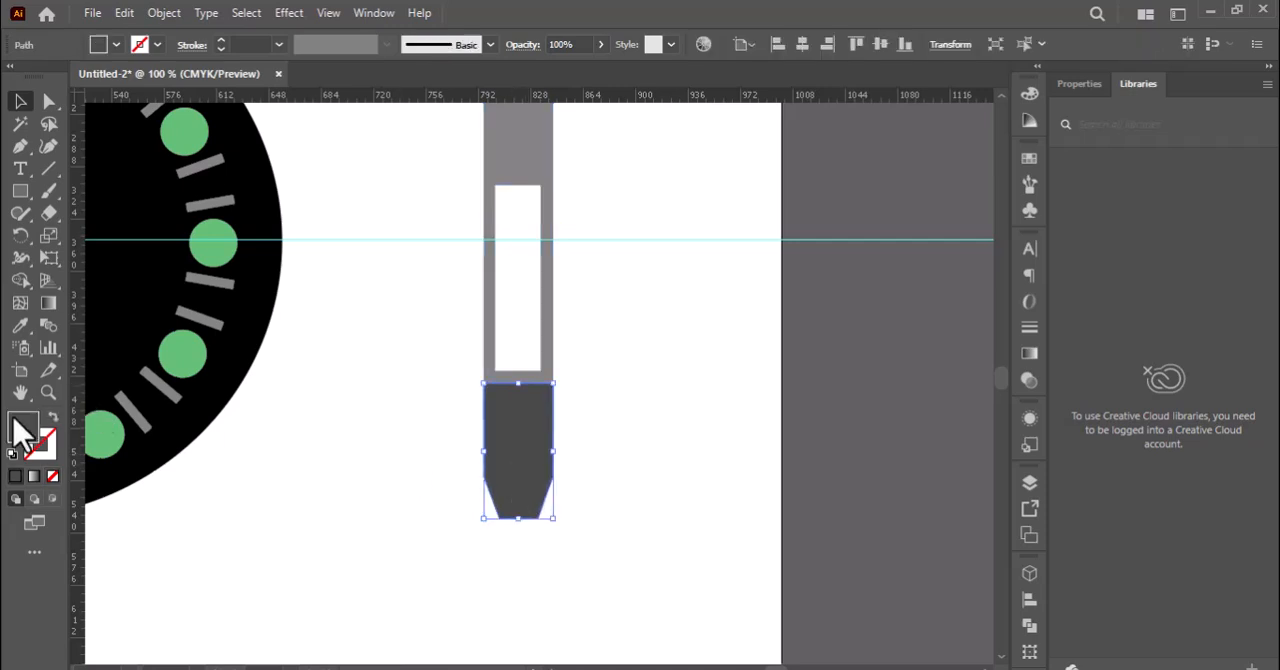
{"action": "double_click", "coordinate": [23, 429]}
{"action": "mouse_move", "coordinate": [636, 512]}
{"action": "left_mouse_down"}
{"action": "mouse_move", "coordinate": [505, 486]}
{"action": "mouse_move", "coordinate": [516, 465]}
{"action": "left_mouse_up"}
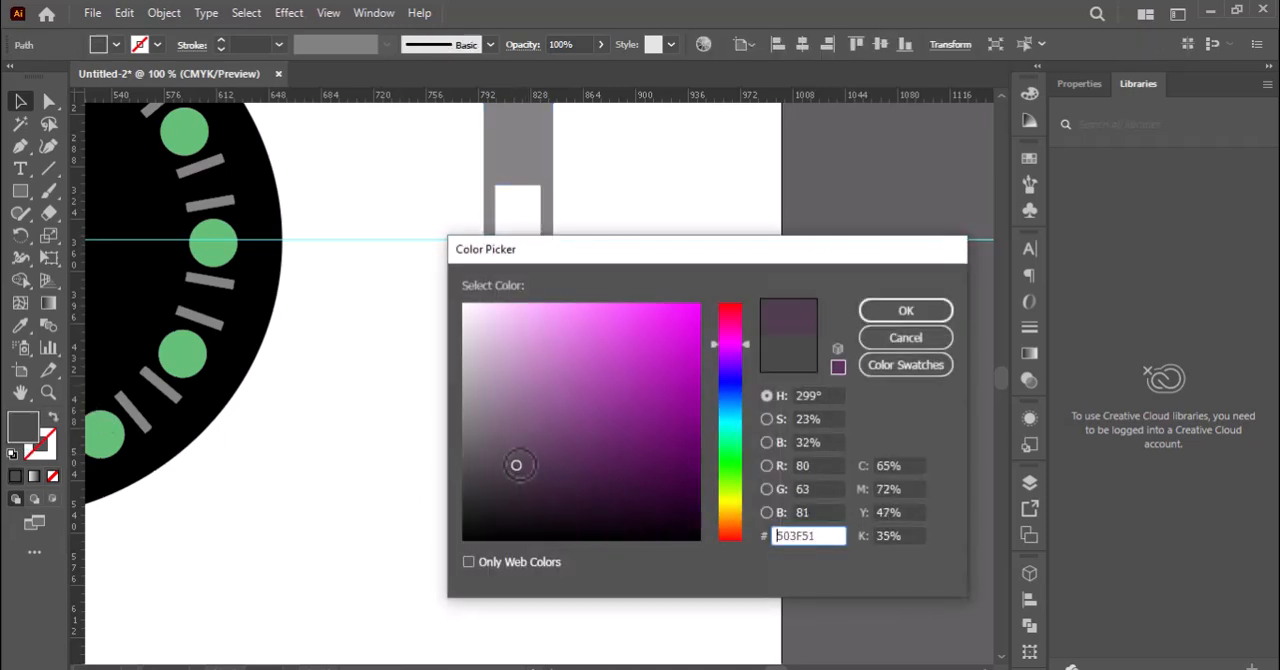
{"action": "left_click", "coordinate": [739, 463]}
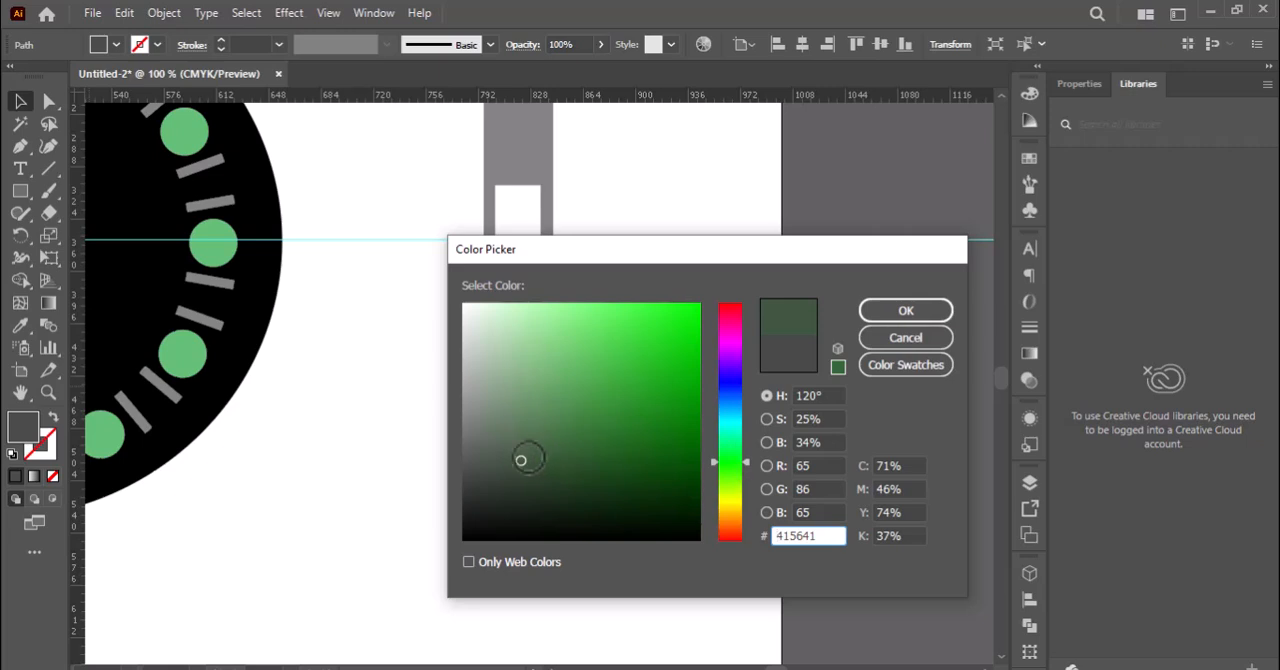
{"action": "mouse_move", "coordinate": [737, 481]}
{"action": "left_mouse_down"}
{"action": "mouse_move", "coordinate": [728, 444]}
{"action": "mouse_move", "coordinate": [722, 585]}
{"action": "mouse_move", "coordinate": [737, 458]}
{"action": "mouse_move", "coordinate": [730, 528]}
{"action": "left_mouse_up"}
{"action": "left_click_drag", "start_coordinate": [477, 438], "coordinate": [492, 490]}
{"action": "left_click", "coordinate": [917, 315]}
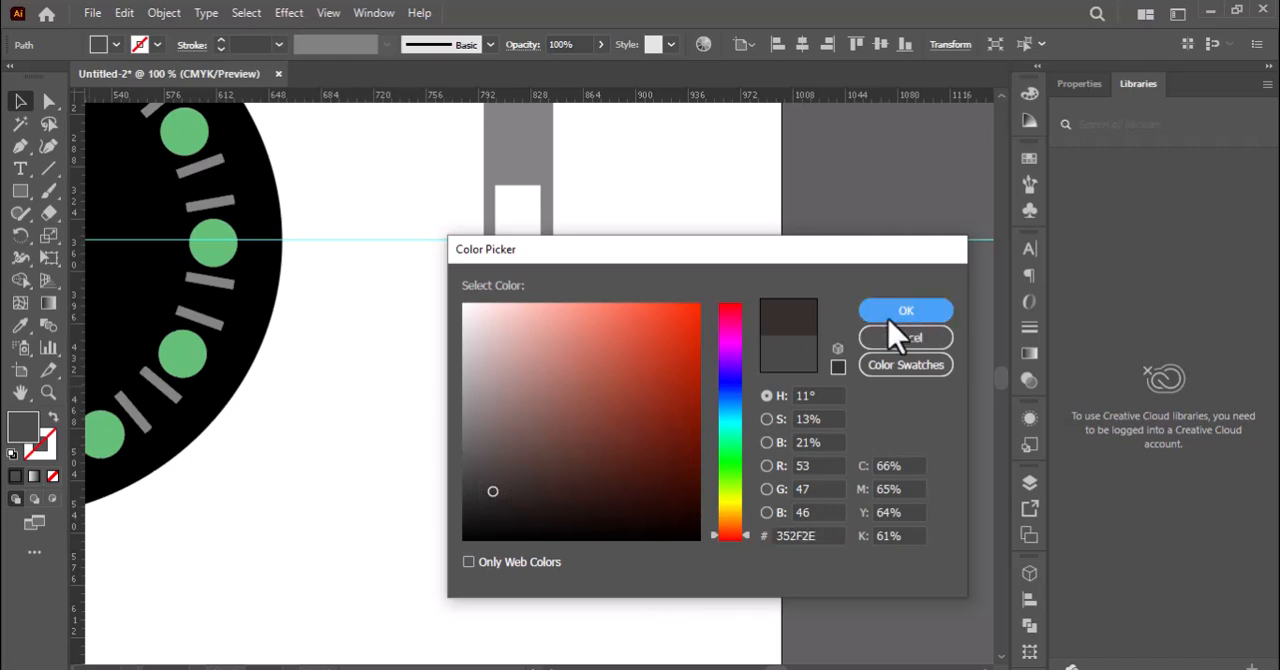
Duplicate the complete watch hand and place the copy beside the original, on the side away from the dial.
{"action": "left_click", "coordinate": [673, 430]}
{"action": "left_click_drag", "start_coordinate": [409, 172], "coordinate": [611, 500]}
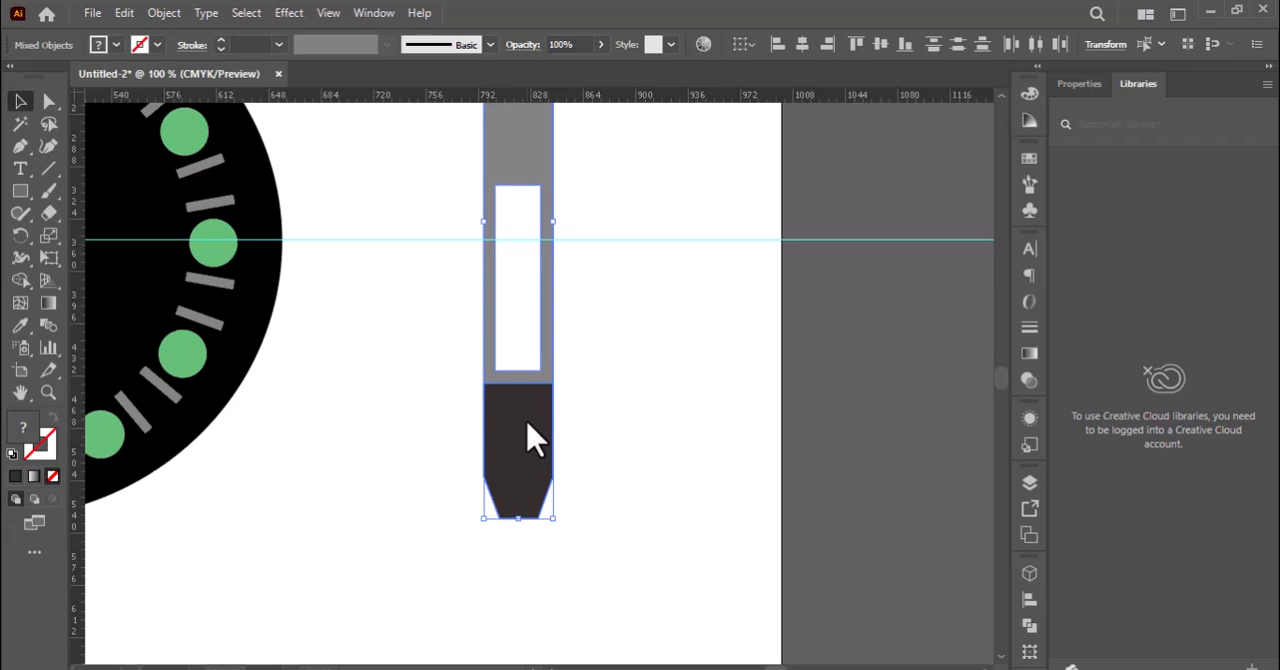
{"action": "left_click_drag", "start_coordinate": [527, 432], "coordinate": [665, 449]}
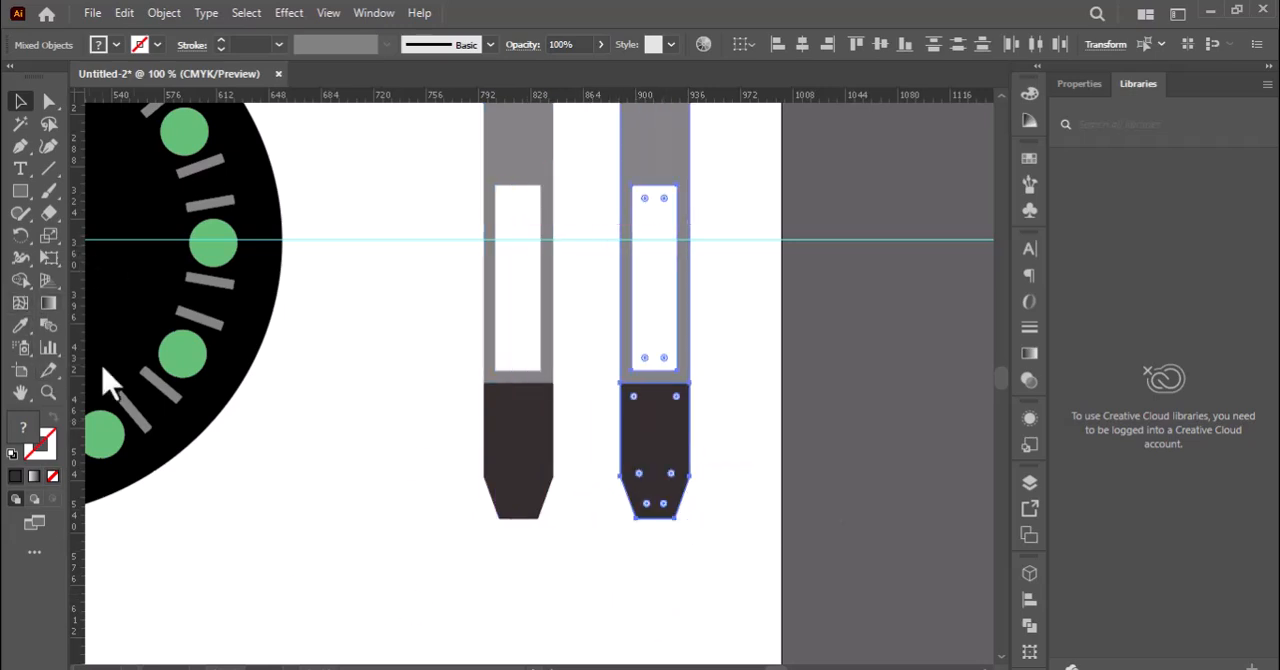
{"action": "key", "text": "ctrl+0"}
{"action": "left_click", "coordinate": [680, 528]}
{"action": "left_click", "coordinate": [842, 260]}
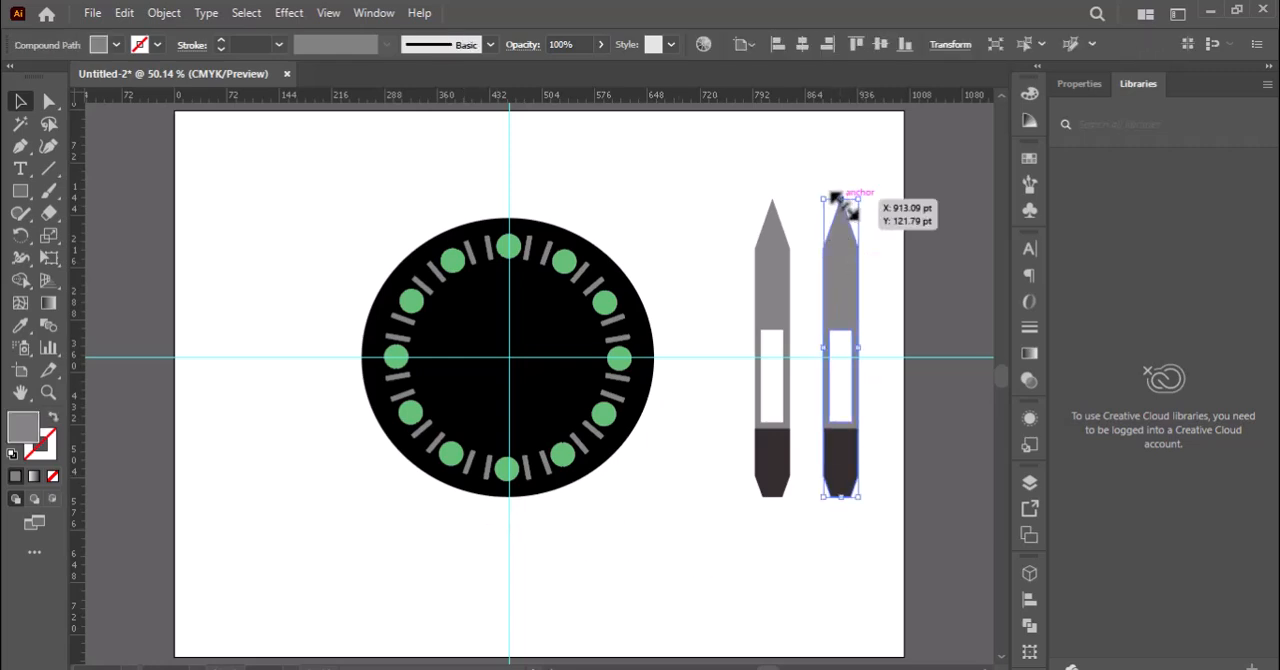
{"action": "left_click_drag", "start_coordinate": [840, 200], "coordinate": [840, 354]}
{"action": "key", "text": "ctrl+z"}
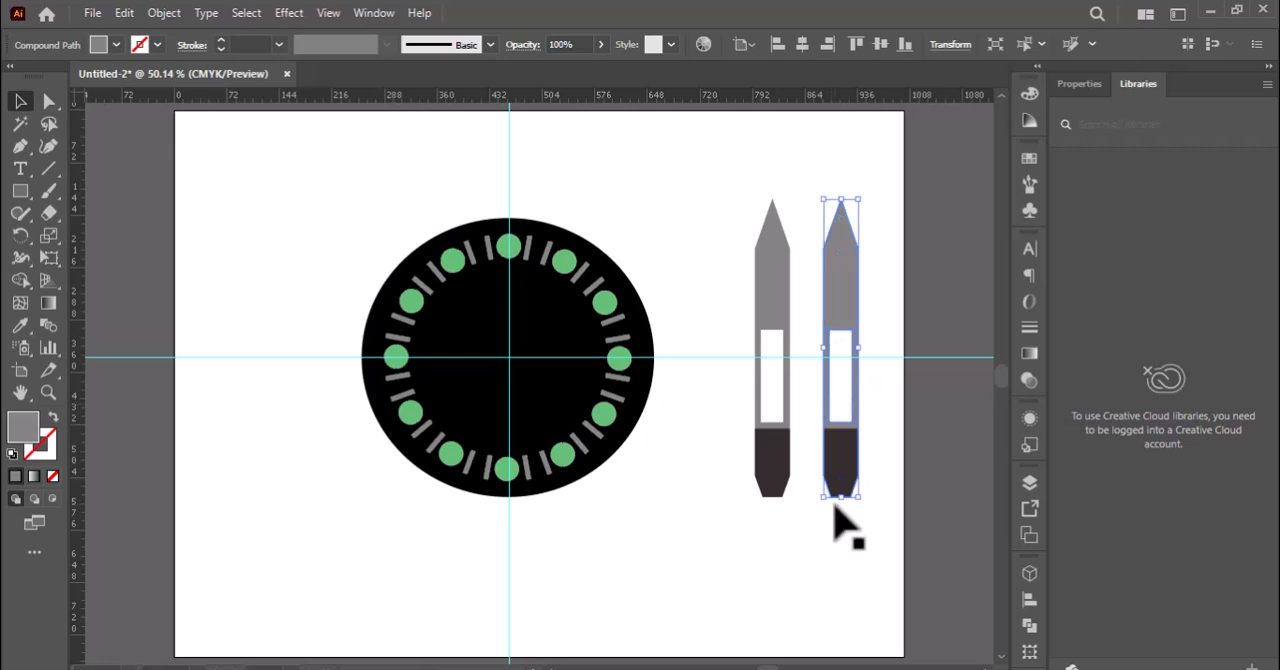
Scale the hand nearer the dial down as one group to under half its size and move it close to the dial.
{"action": "left_click_drag", "start_coordinate": [745, 230], "coordinate": [808, 471]}
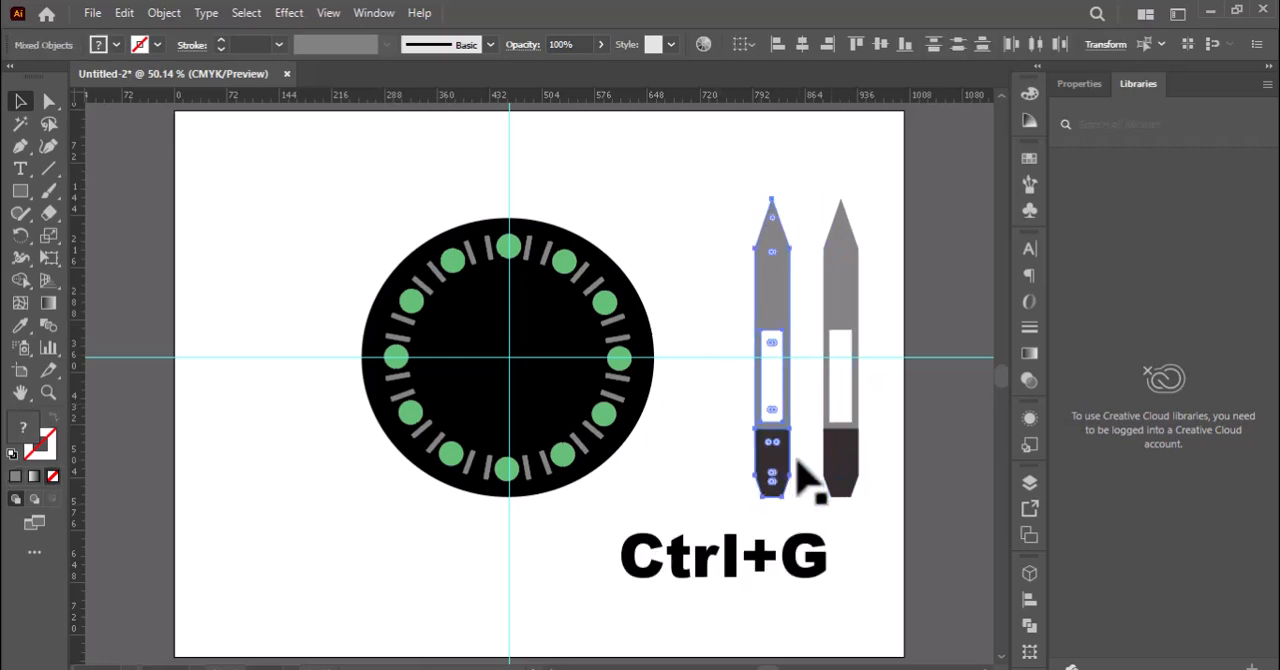
{"action": "key", "text": "ctrl+g"}
{"action": "mouse_move", "coordinate": [771, 200]}
{"action": "left_mouse_down"}
{"action": "mouse_move", "coordinate": [771, 357]}
{"action": "mouse_move", "coordinate": [752, 193]}
{"action": "mouse_move", "coordinate": [770, 277]}
{"action": "left_mouse_up"}
{"action": "left_click", "coordinate": [780, 298]}
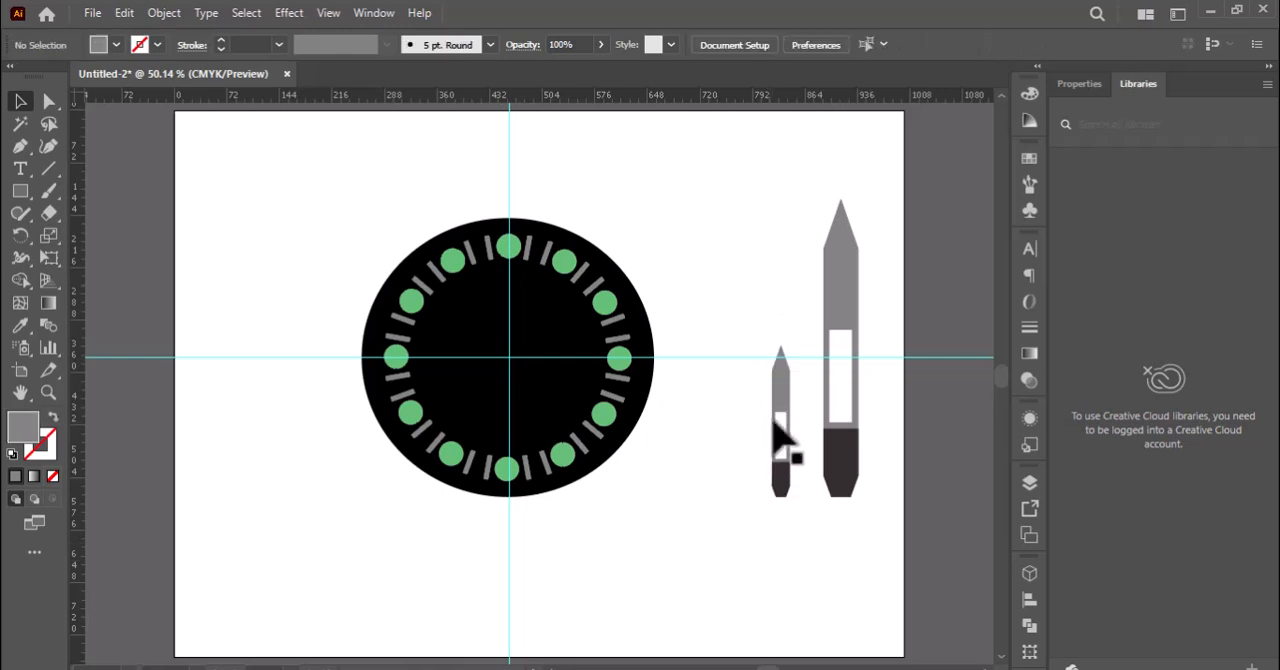
{"action": "left_click_drag", "start_coordinate": [788, 405], "coordinate": [700, 314]}
Group the parts of the taller hand and try to scale it down.
{"action": "left_click", "coordinate": [780, 325]}
{"action": "left_click", "coordinate": [828, 242]}
{"action": "left_click_drag", "start_coordinate": [824, 200], "coordinate": [815, 253]}
{"action": "key", "text": "ctrl+z"}
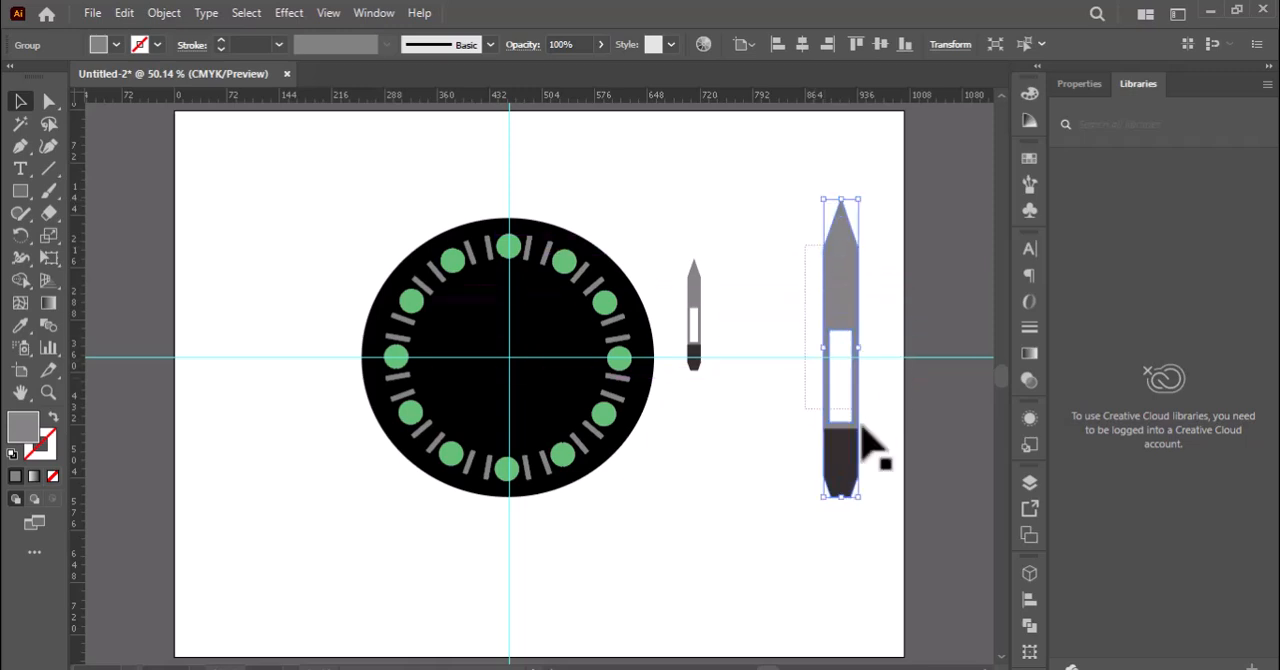
Scale the taller hand down below the upright hand's size and rotate it to point almost horizontally away from the dial.
{"action": "key", "text": "g"}
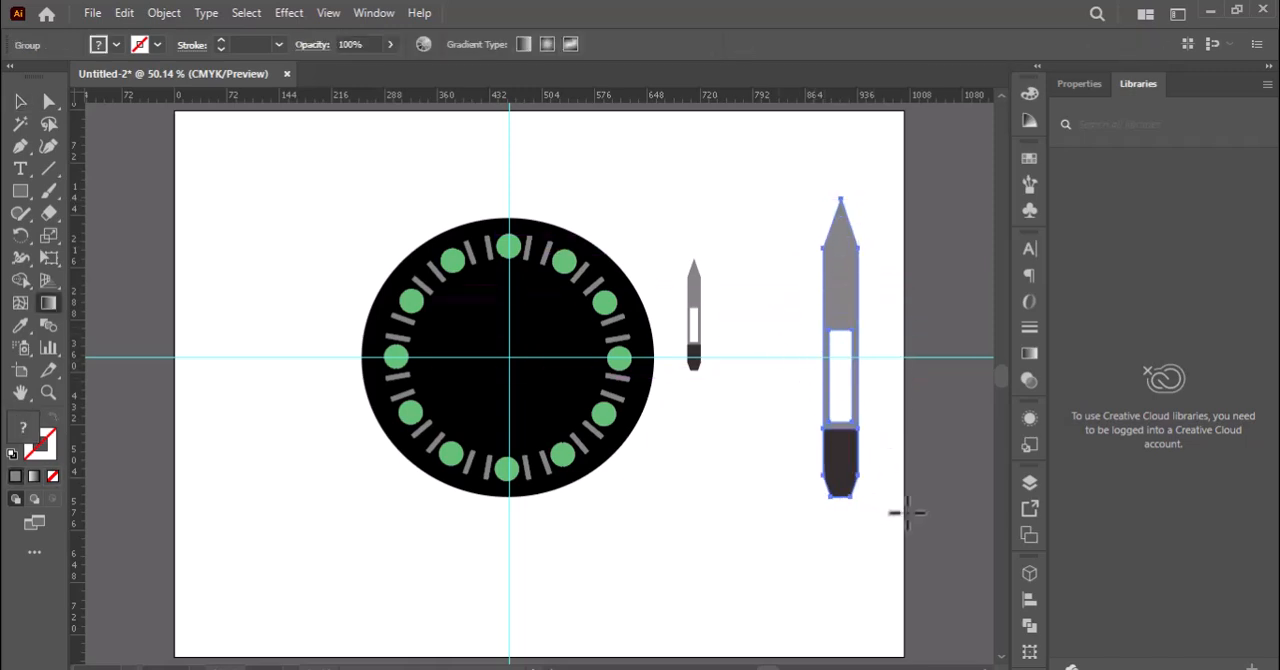
{"action": "left_click", "coordinate": [20, 100]}
{"action": "left_click_drag", "start_coordinate": [820, 343], "coordinate": [808, 343]}
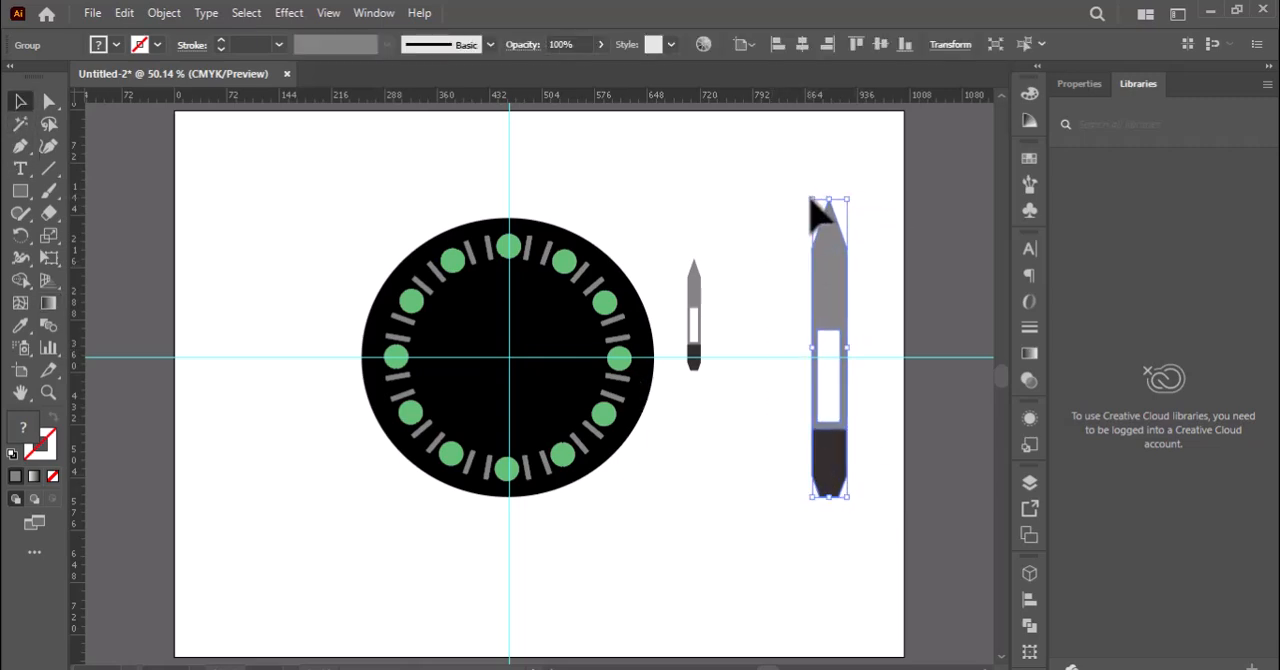
{"action": "left_click_drag", "start_coordinate": [811, 200], "coordinate": [868, 346]}
{"action": "left_click", "coordinate": [808, 348]}
{"action": "left_click", "coordinate": [829, 345]}
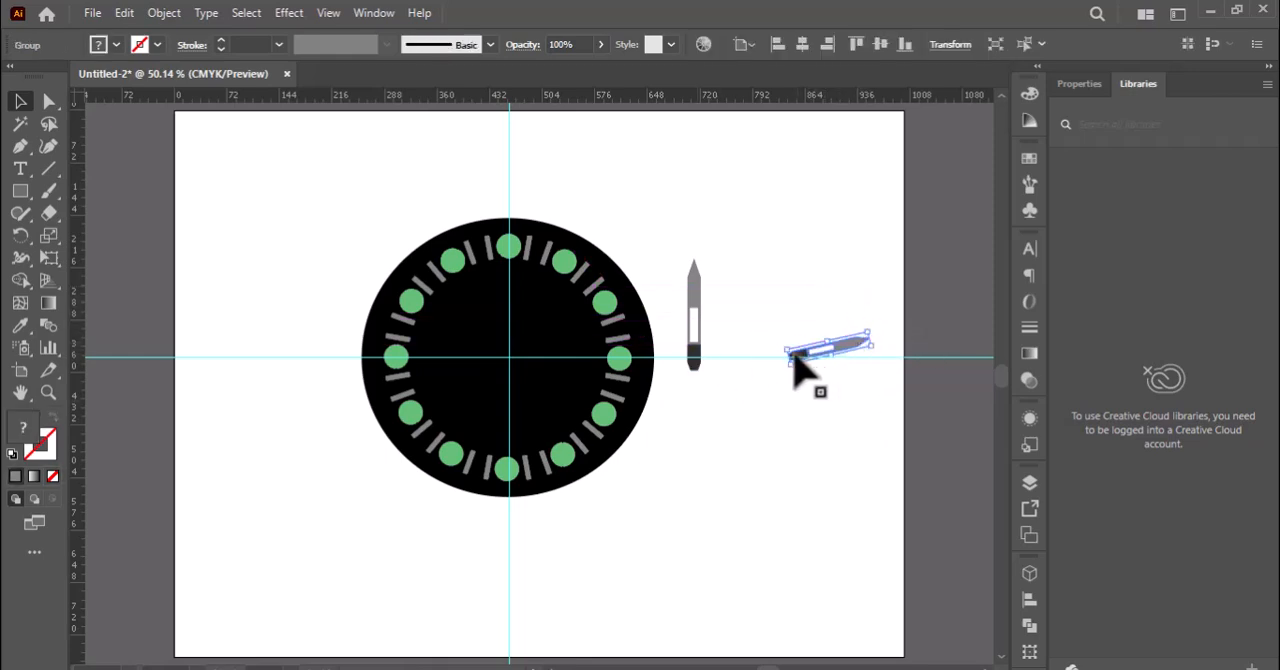
Move the small tilted hand's dark end onto the upright hand's dark base and enlarge the tilted hand slightly.
{"action": "left_click_drag", "start_coordinate": [793, 358], "coordinate": [693, 358]}
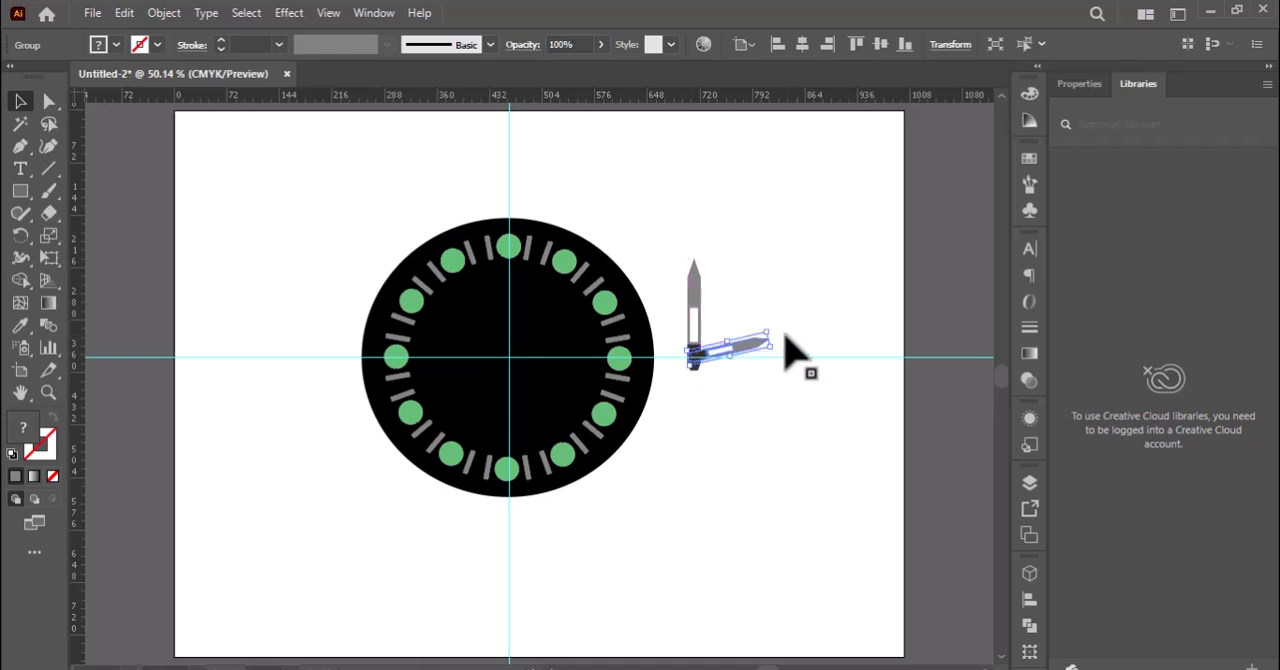
{"action": "left_click_drag", "start_coordinate": [766, 331], "coordinate": [775, 330]}
{"action": "left_click", "coordinate": [780, 387]}
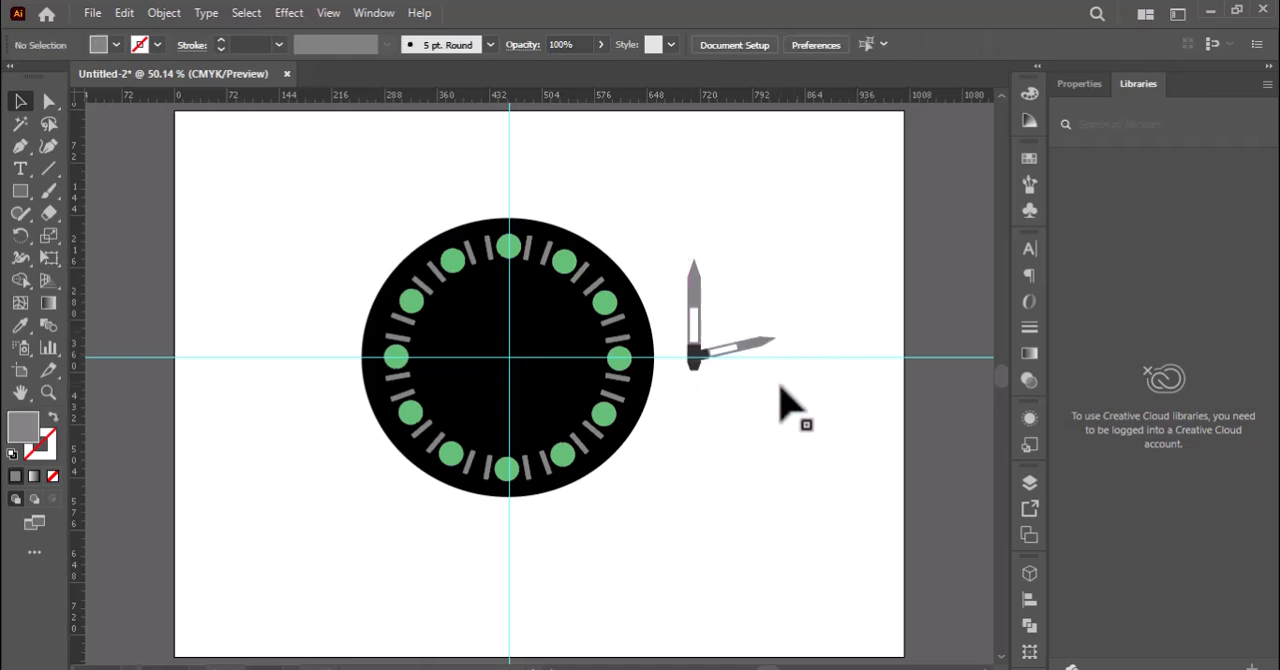
Draw a thin vertical rectangle below the tilted hand and pull a new middle anchor on its upper edge upward into a pointed tip.
{"action": "left_click", "coordinate": [48, 392]}
{"action": "left_click", "coordinate": [723, 349]}
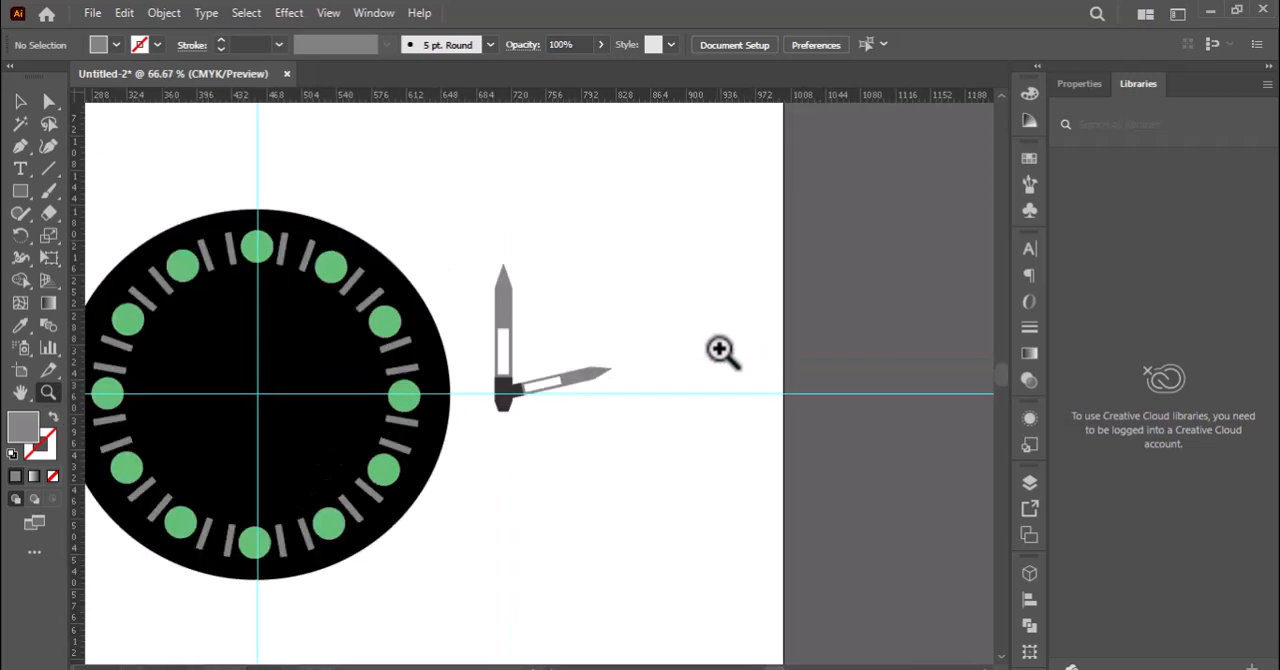
{"action": "left_click", "coordinate": [610, 442]}
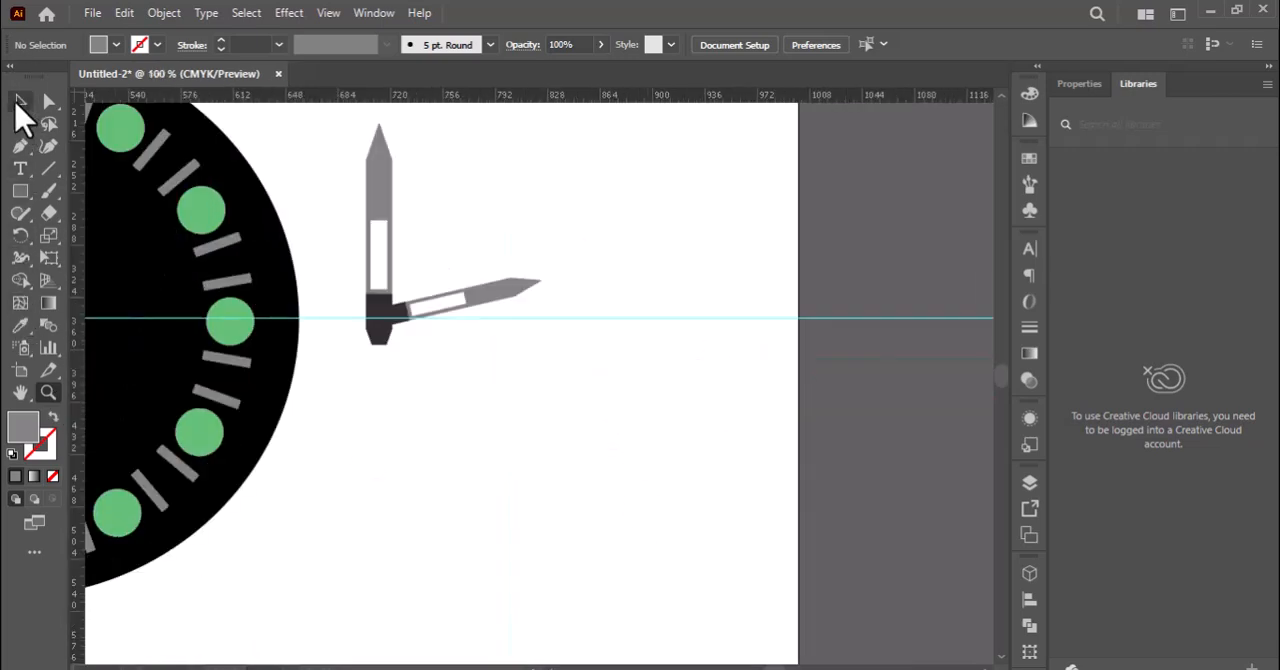
{"action": "mouse_move", "coordinate": [512, 391]}
{"action": "left_mouse_down"}
{"action": "mouse_move", "coordinate": [566, 503]}
{"action": "mouse_move", "coordinate": [531, 613]}
{"action": "left_mouse_up"}
{"action": "left_click", "coordinate": [20, 145]}
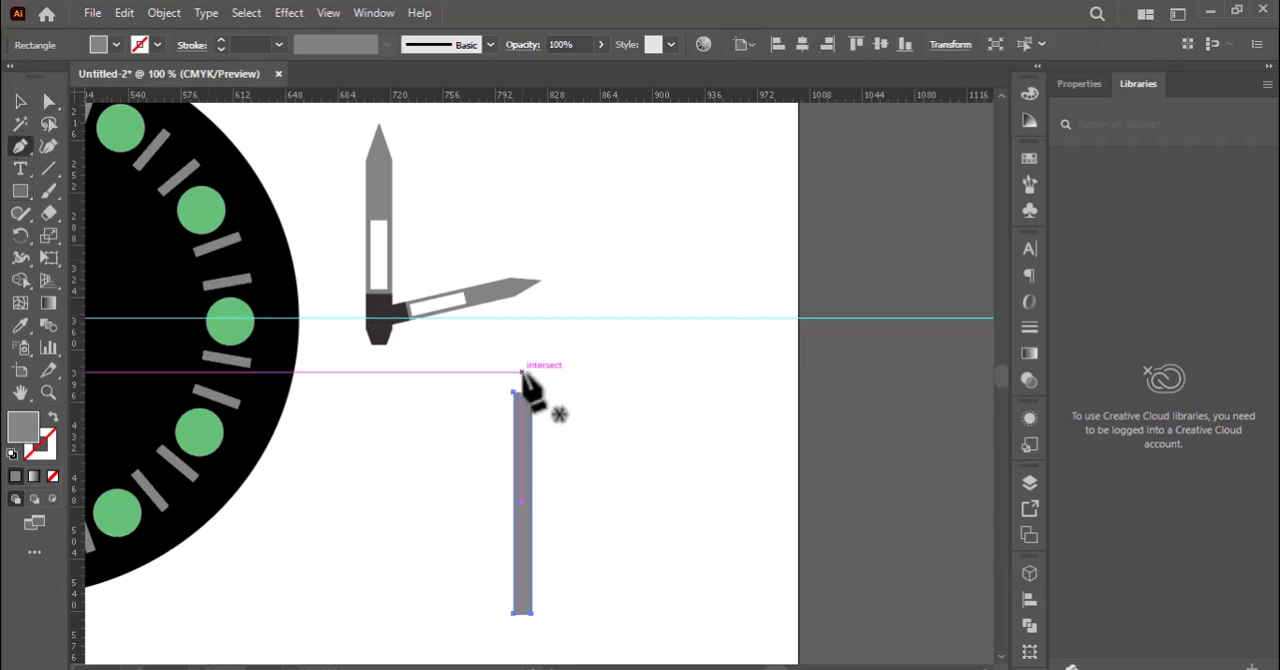
{"action": "left_click", "coordinate": [522, 392]}
{"action": "key", "text": "a"}
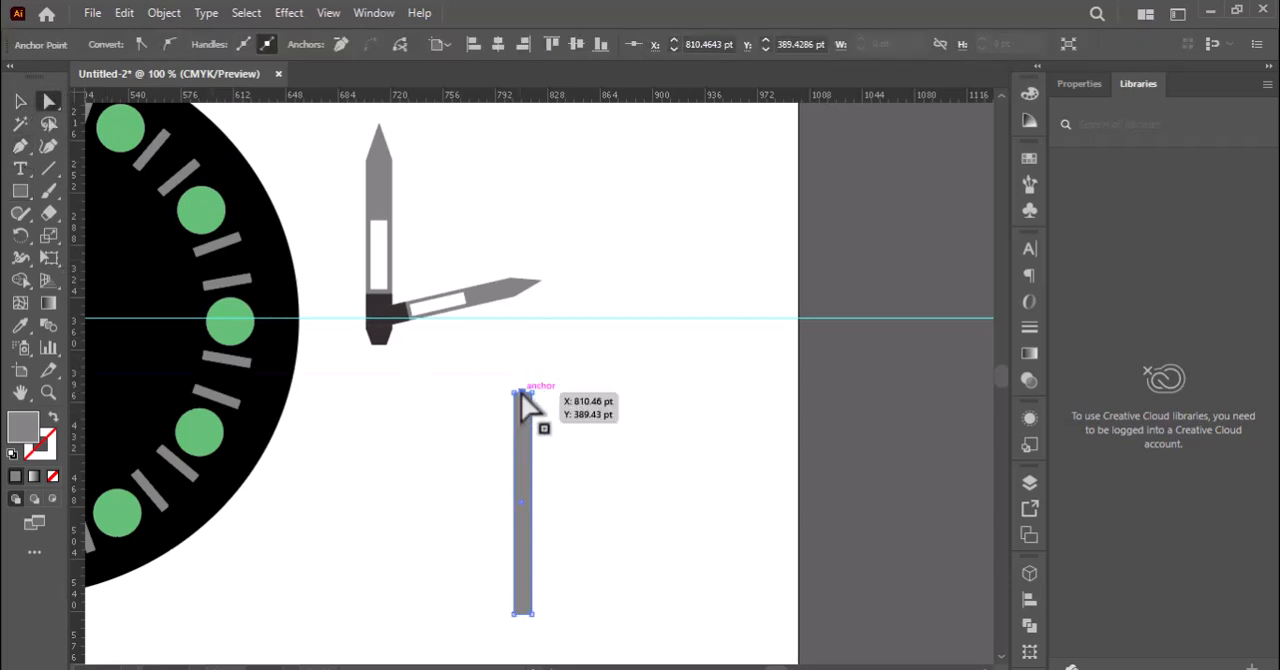
{"action": "left_click_drag", "start_coordinate": [522, 392], "coordinate": [522, 327]}
Fill the new pointed hand with the red #EA1B2F.
{"action": "double_click", "coordinate": [24, 432]}
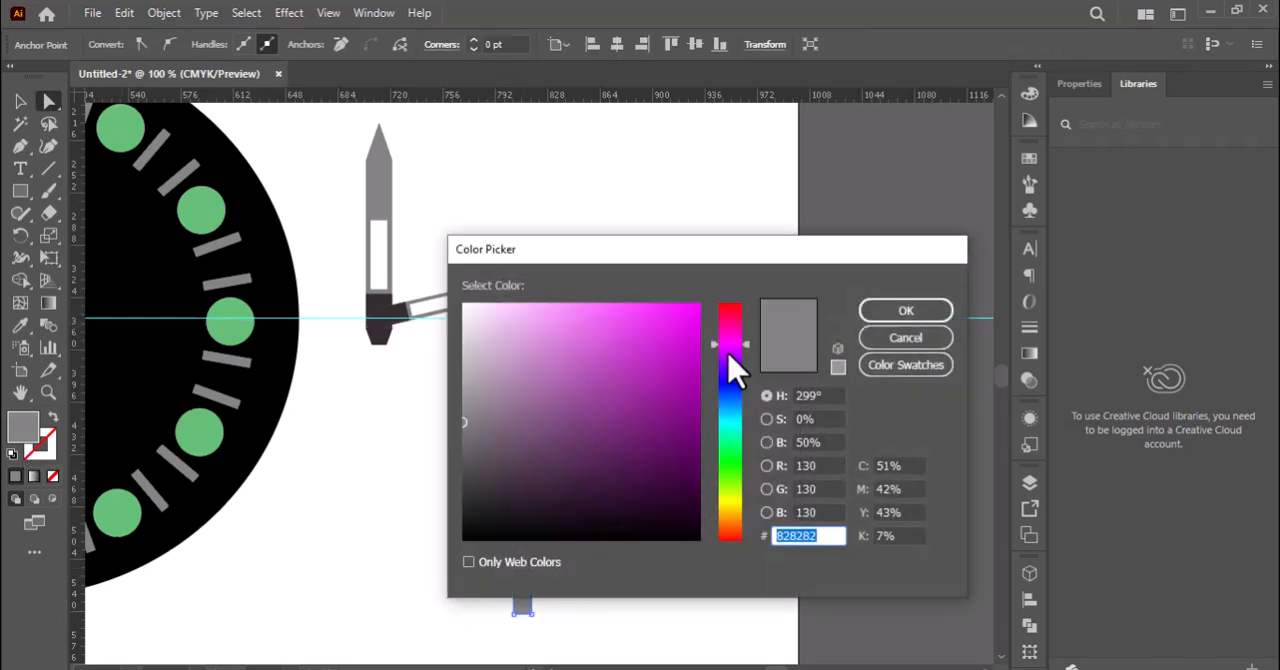
{"action": "left_click", "coordinate": [727, 306]}
{"action": "left_click_drag", "start_coordinate": [629, 408], "coordinate": [674, 323]}
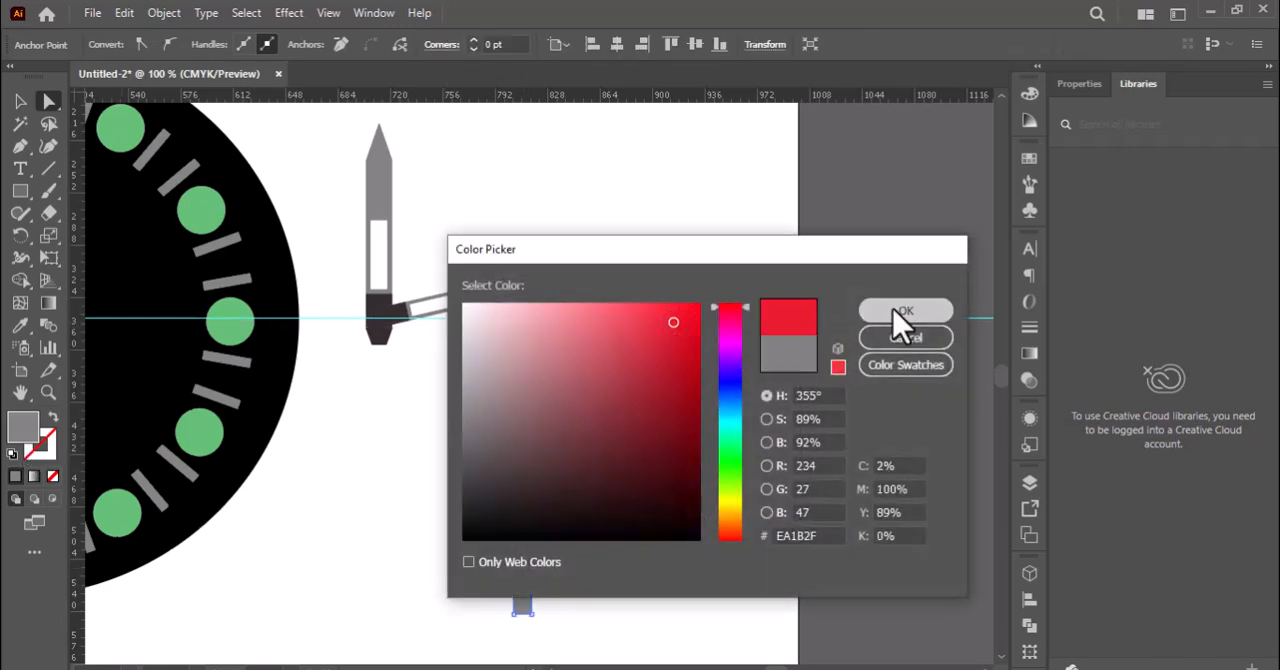
{"action": "left_click", "coordinate": [900, 311]}
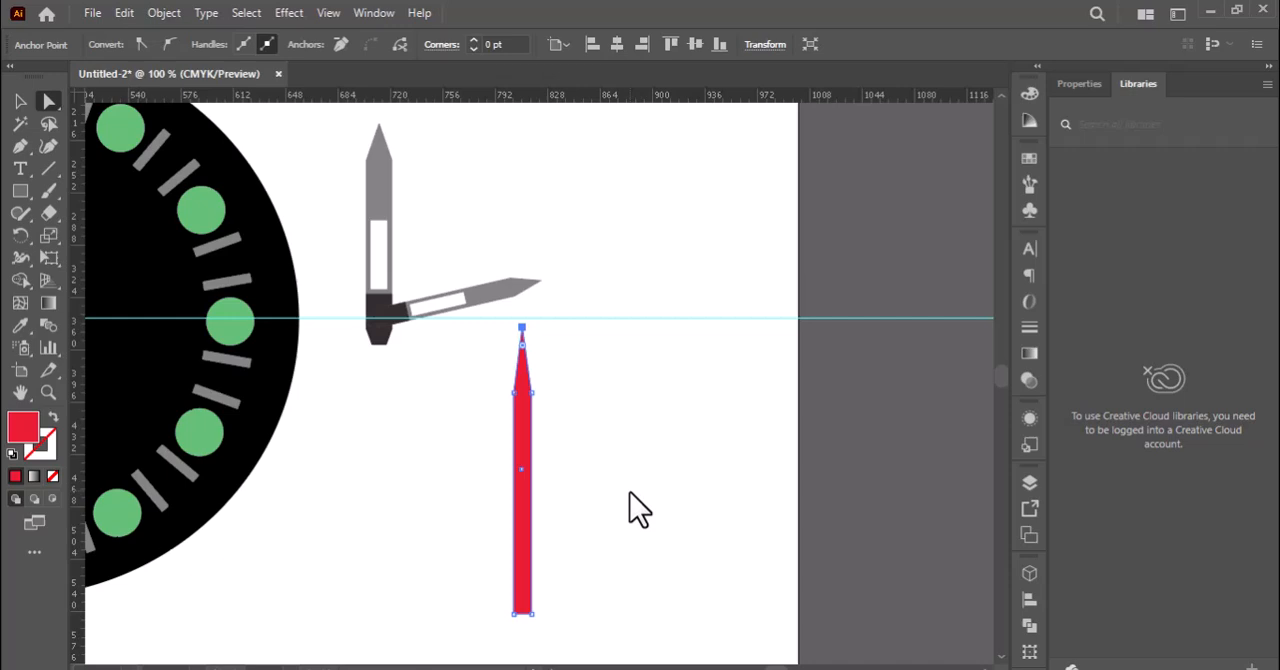
Narrow the red hand to about 8.6 pt wide and shorten it slightly from its tip.
{"action": "left_click", "coordinate": [19, 102]}
{"action": "left_click_drag", "start_coordinate": [515, 327], "coordinate": [517, 338]}
{"action": "left_click_drag", "start_coordinate": [530, 470], "coordinate": [530, 478]}
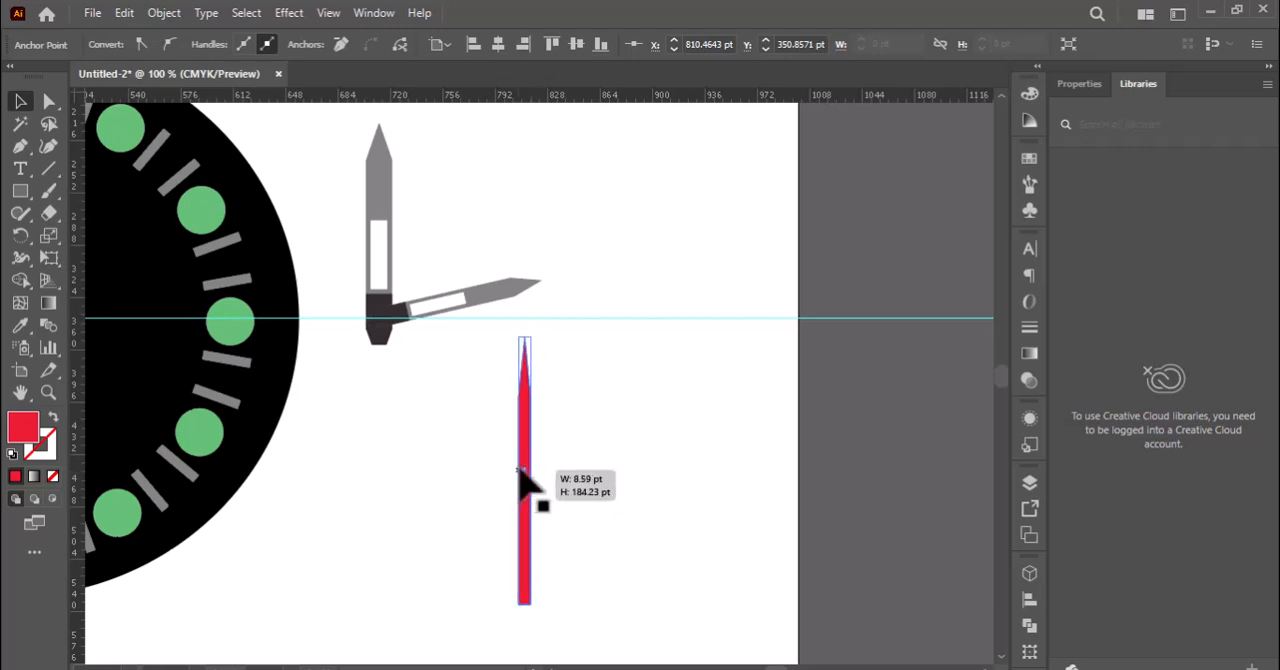
{"action": "left_click", "coordinate": [586, 520]}
{"action": "left_click", "coordinate": [538, 505]}
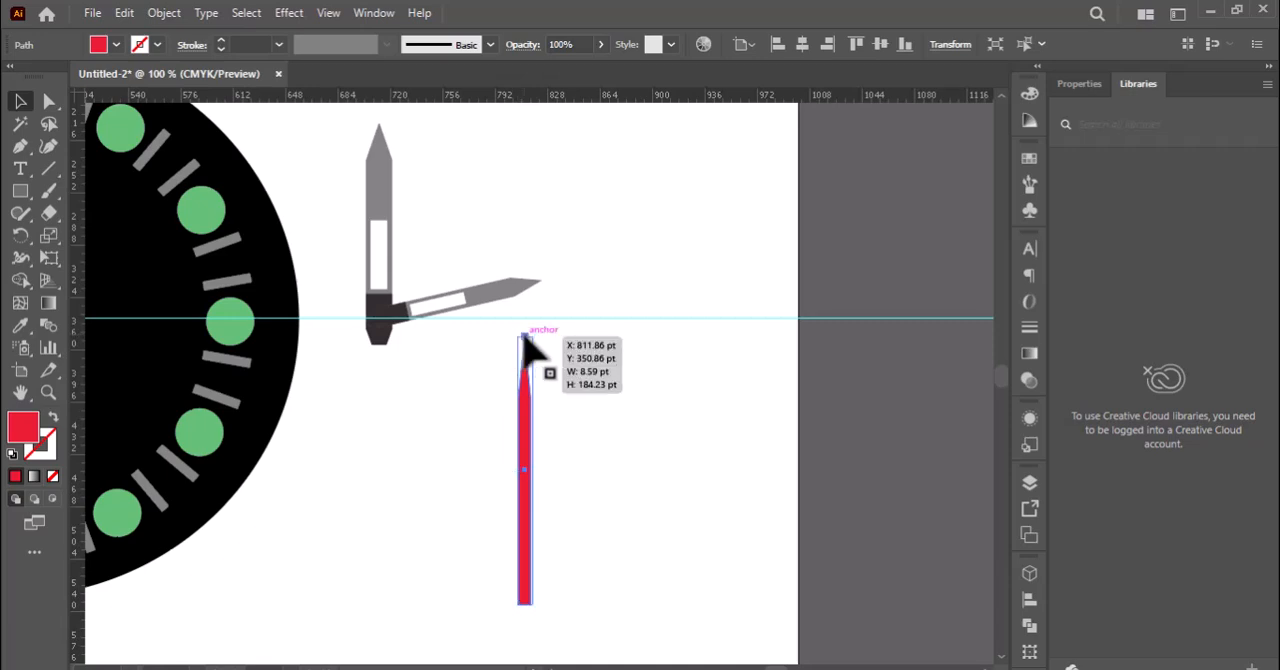
{"action": "left_click_drag", "start_coordinate": [524, 338], "coordinate": [523, 371]}
Rotate the red hand to point diagonally down away from the dial and place its blunt end on the grey hands' joint.
{"action": "left_click_drag", "start_coordinate": [530, 504], "coordinate": [500, 414]}
{"action": "left_click_drag", "start_coordinate": [503, 557], "coordinate": [383, 286]}
{"action": "left_click", "coordinate": [443, 500]}
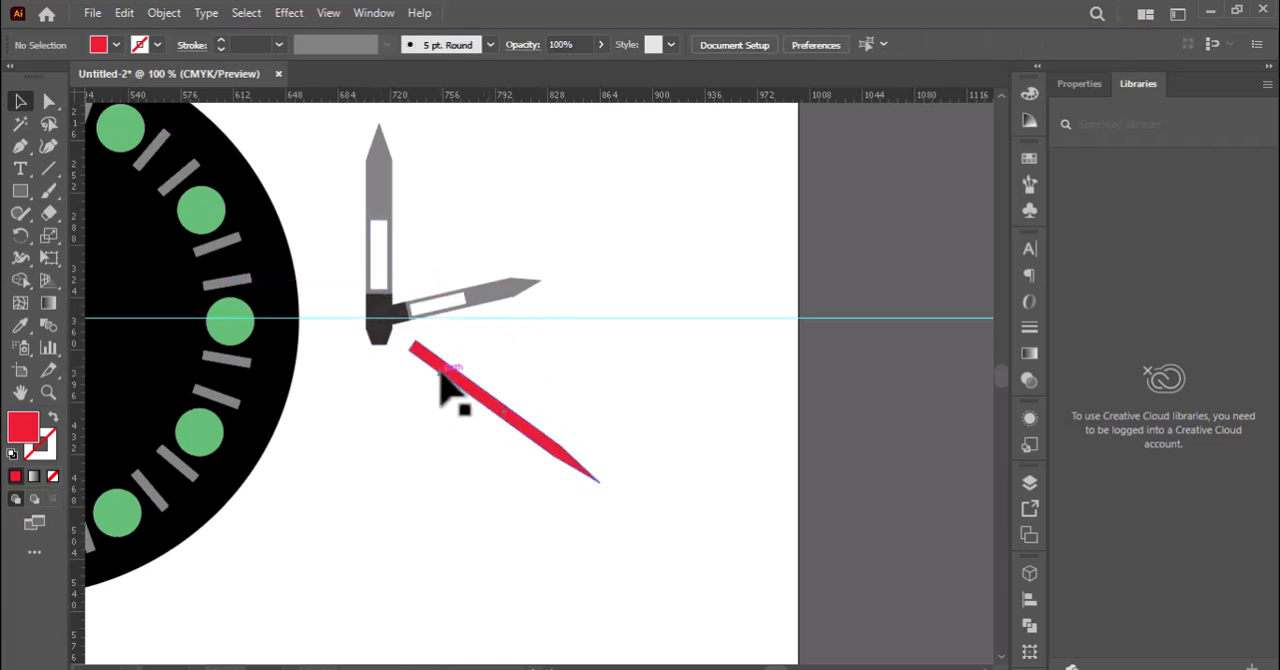
{"action": "left_click_drag", "start_coordinate": [443, 390], "coordinate": [400, 351]}
{"action": "left_click_drag", "start_coordinate": [340, 262], "coordinate": [462, 328]}
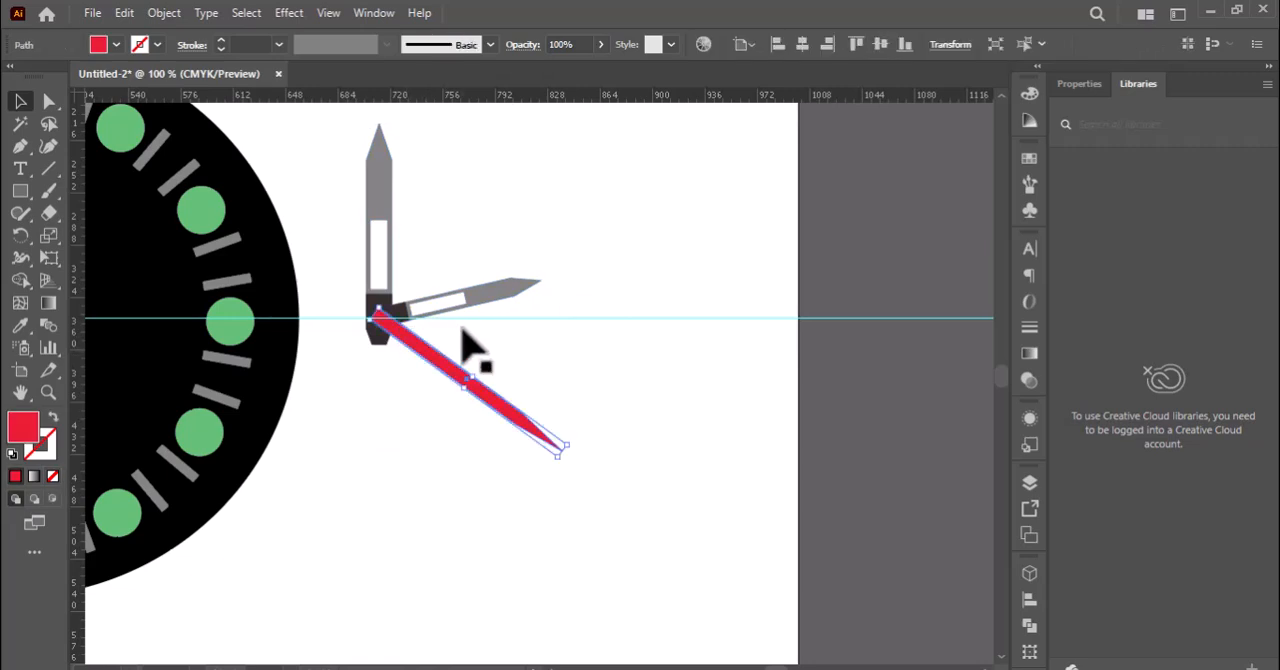
Send the red hand behind the two grey hands.
{"action": "right_click", "coordinate": [463, 333]}
{"action": "mouse_move", "coordinate": [517, 586]}
{"action": "left_click", "coordinate": [690, 645]}
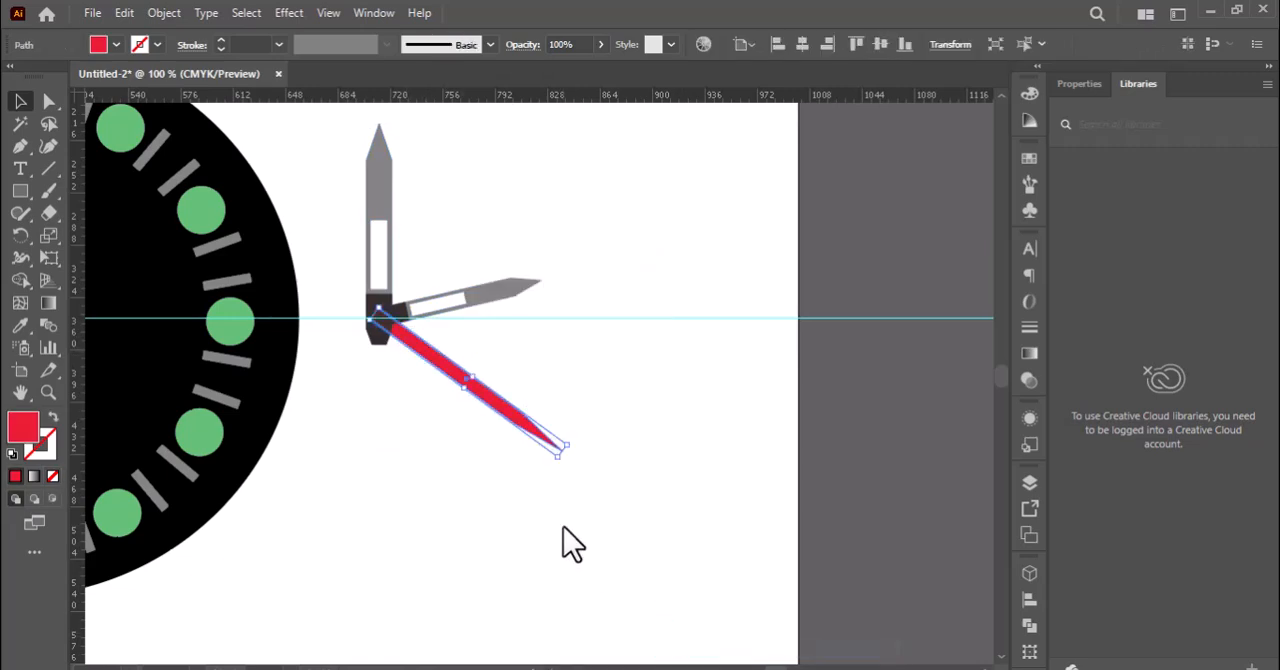
{"action": "left_click", "coordinate": [563, 529]}
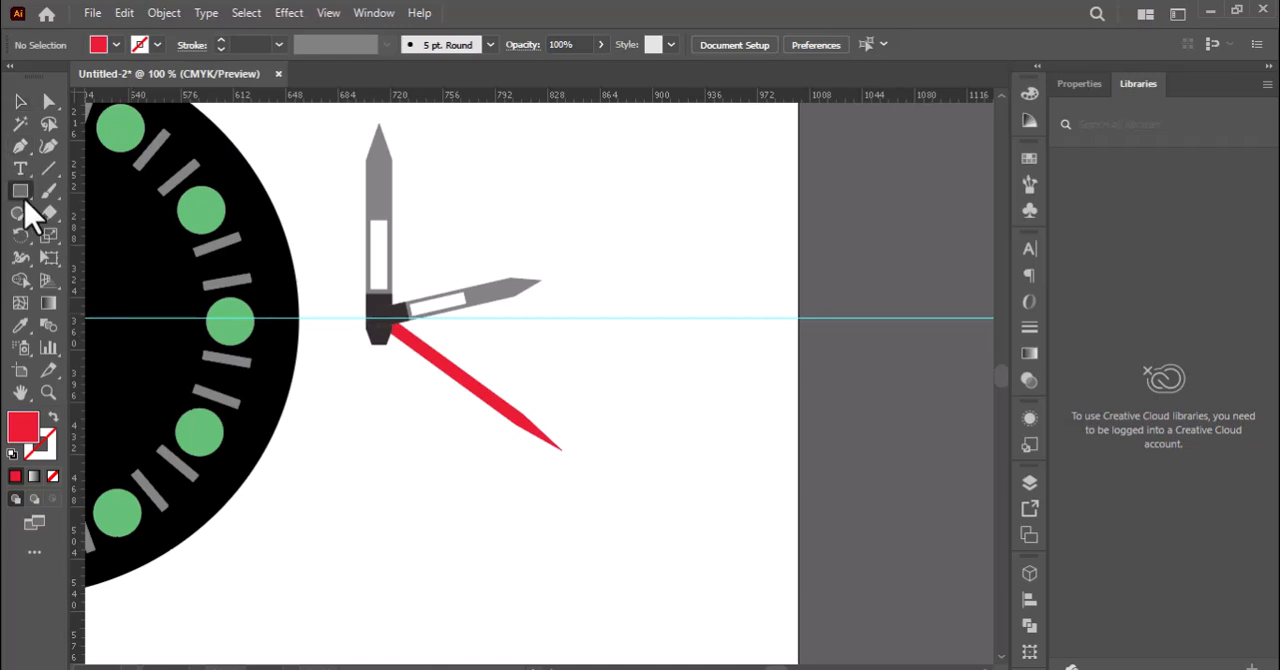
Draw a small circle below the hands and fill it with the light grey #A59B9D.
{"action": "left_click_drag", "start_coordinate": [24, 200], "coordinate": [114, 231]}
{"action": "left_click_drag", "start_coordinate": [403, 449], "coordinate": [476, 386]}
{"action": "double_click", "coordinate": [14, 430]}
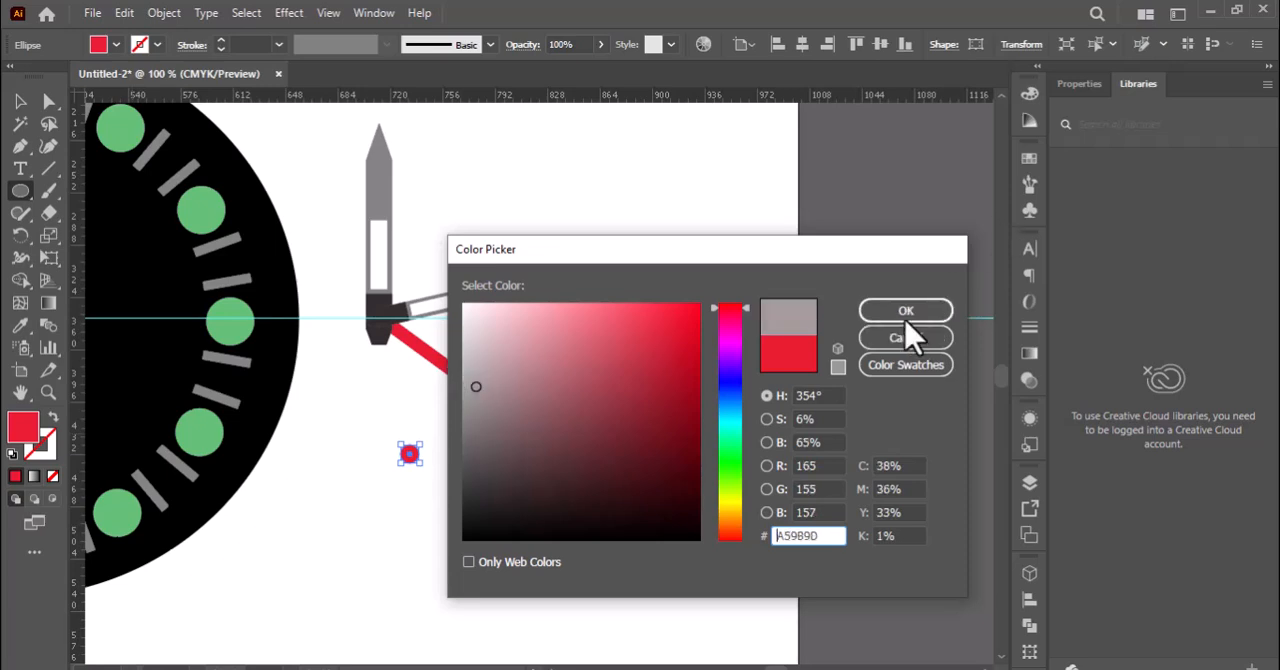
{"action": "left_click", "coordinate": [905, 312]}
{"action": "left_click", "coordinate": [434, 486]}
{"action": "left_click", "coordinate": [700, 375]}
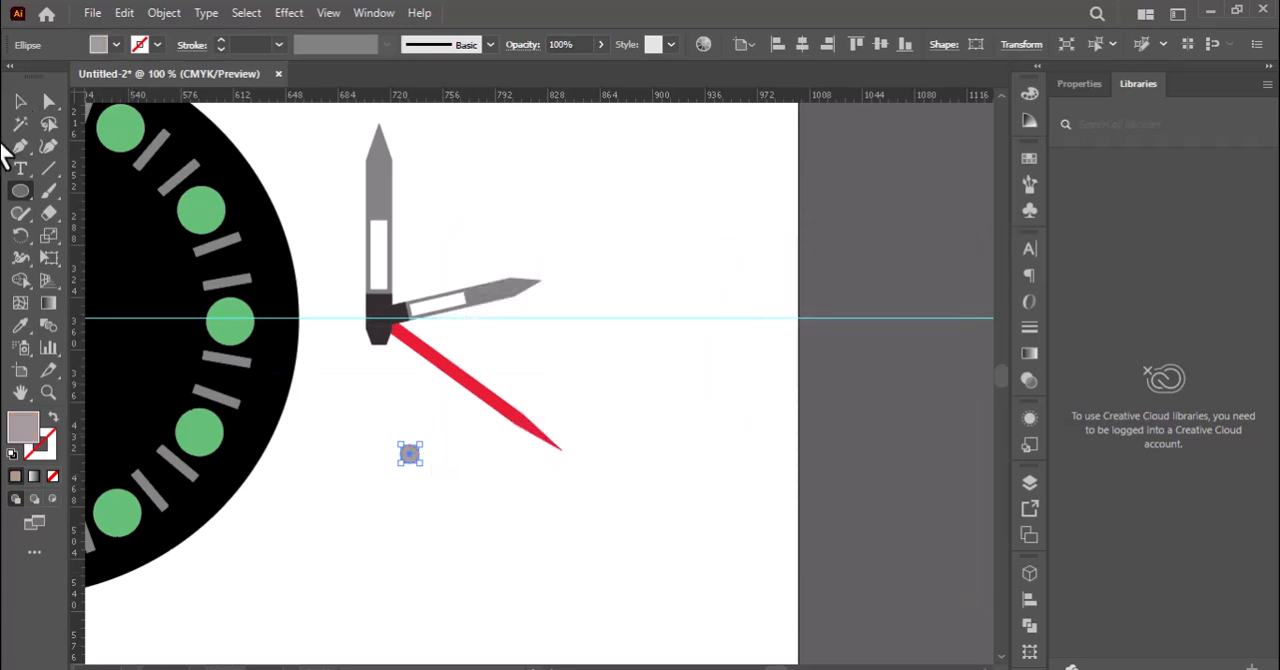
Try the small grey circle over the hands' joint and set it aside below the hands.
{"action": "left_click", "coordinate": [20, 101]}
{"action": "left_click_drag", "start_coordinate": [410, 453], "coordinate": [378, 327]}
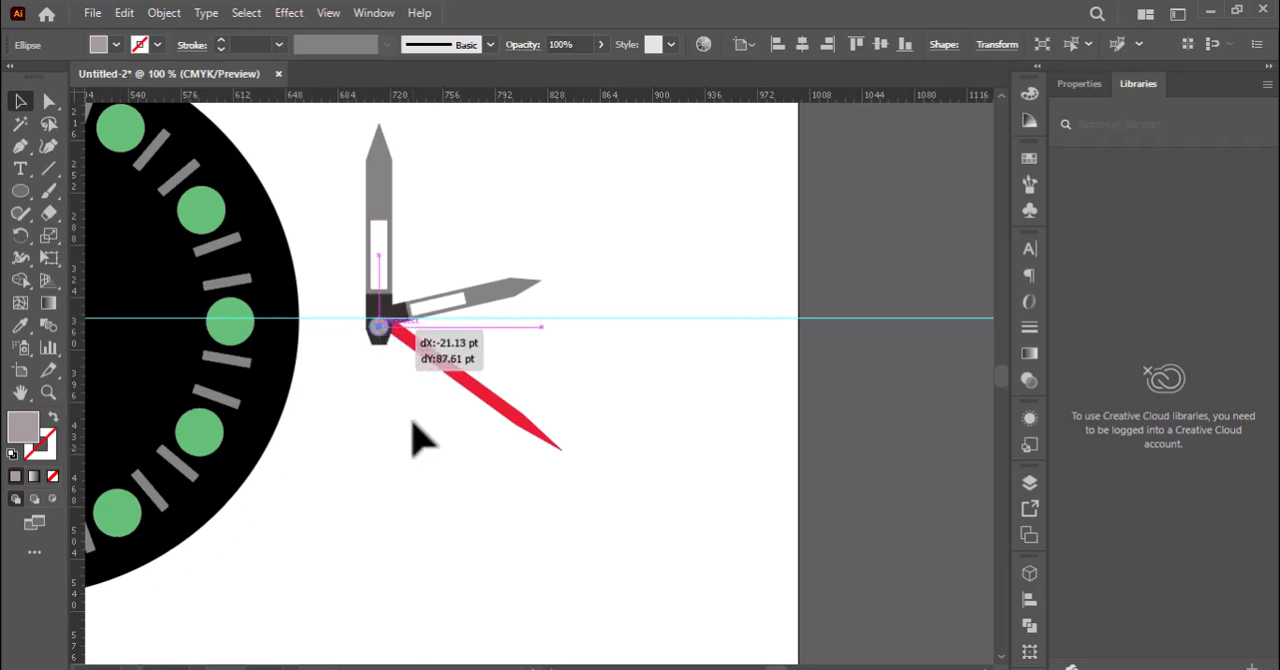
{"action": "mouse_move", "coordinate": [412, 422]}
{"action": "left_mouse_down"}
{"action": "mouse_move", "coordinate": [421, 478]}
{"action": "mouse_move", "coordinate": [389, 329]}
{"action": "mouse_move", "coordinate": [412, 424]}
{"action": "left_mouse_up"}
{"action": "left_click", "coordinate": [480, 534]}
Rotate the shorter grey hand slightly upward about the joint.
{"action": "left_click", "coordinate": [472, 307]}
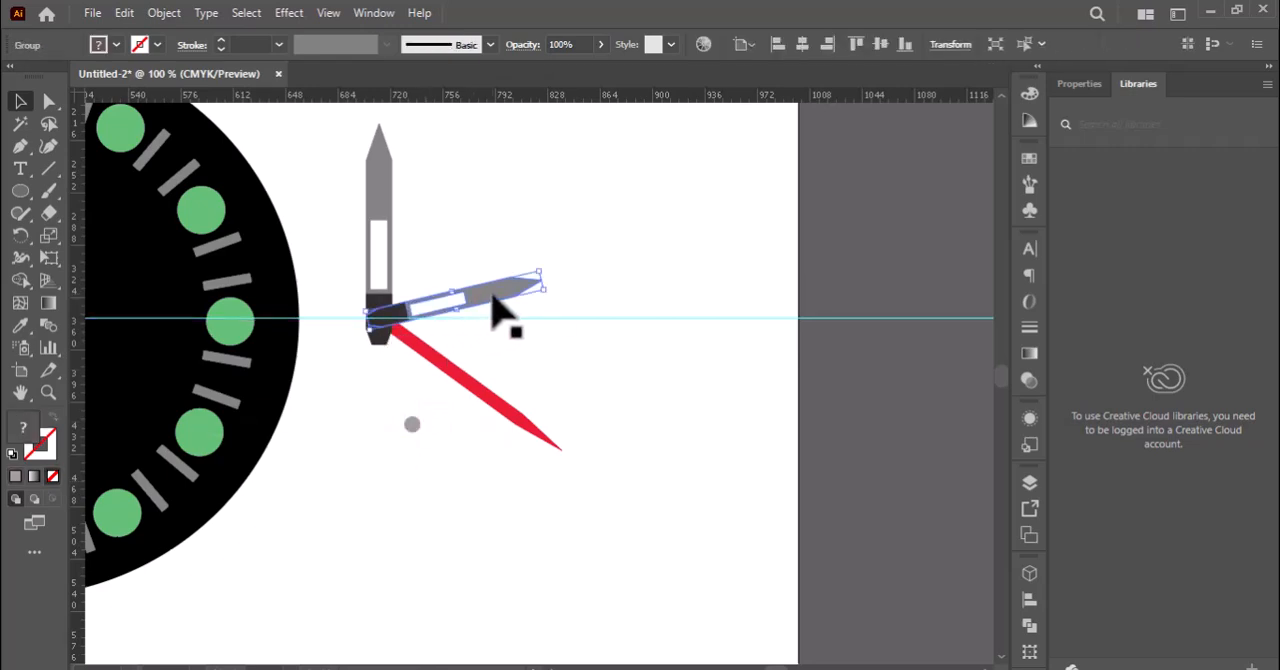
{"action": "left_click", "coordinate": [540, 281]}
{"action": "left_click", "coordinate": [537, 290]}
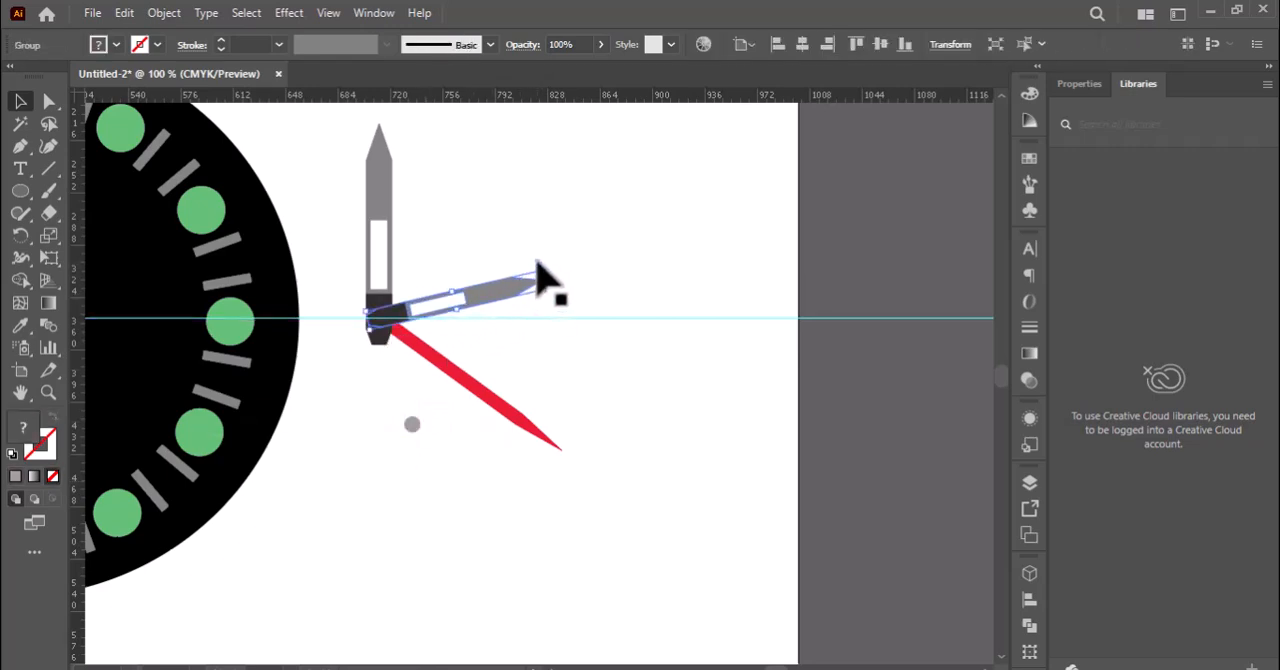
{"action": "left_click", "coordinate": [534, 252]}
{"action": "left_click", "coordinate": [527, 285]}
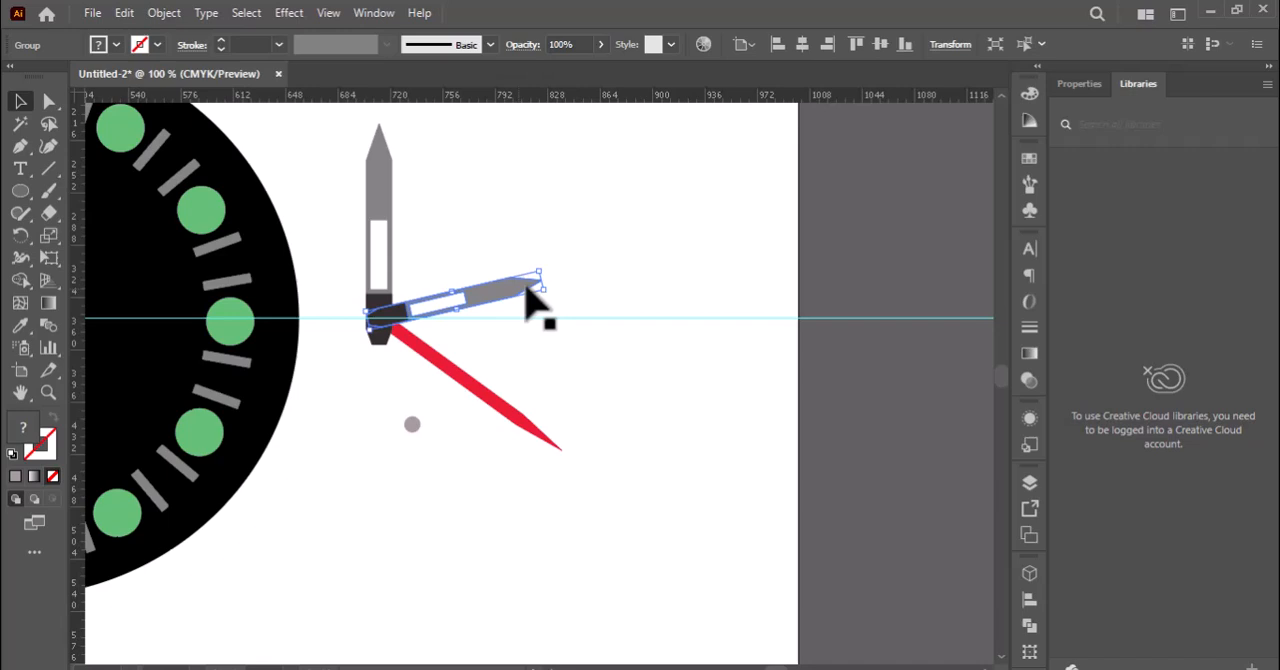
{"action": "left_click_drag", "start_coordinate": [548, 281], "coordinate": [546, 266]}
Place the small grey circle over the hands' joint and group it with all three hands.
{"action": "left_click_drag", "start_coordinate": [428, 425], "coordinate": [379, 330]}
{"action": "left_click", "coordinate": [395, 420]}
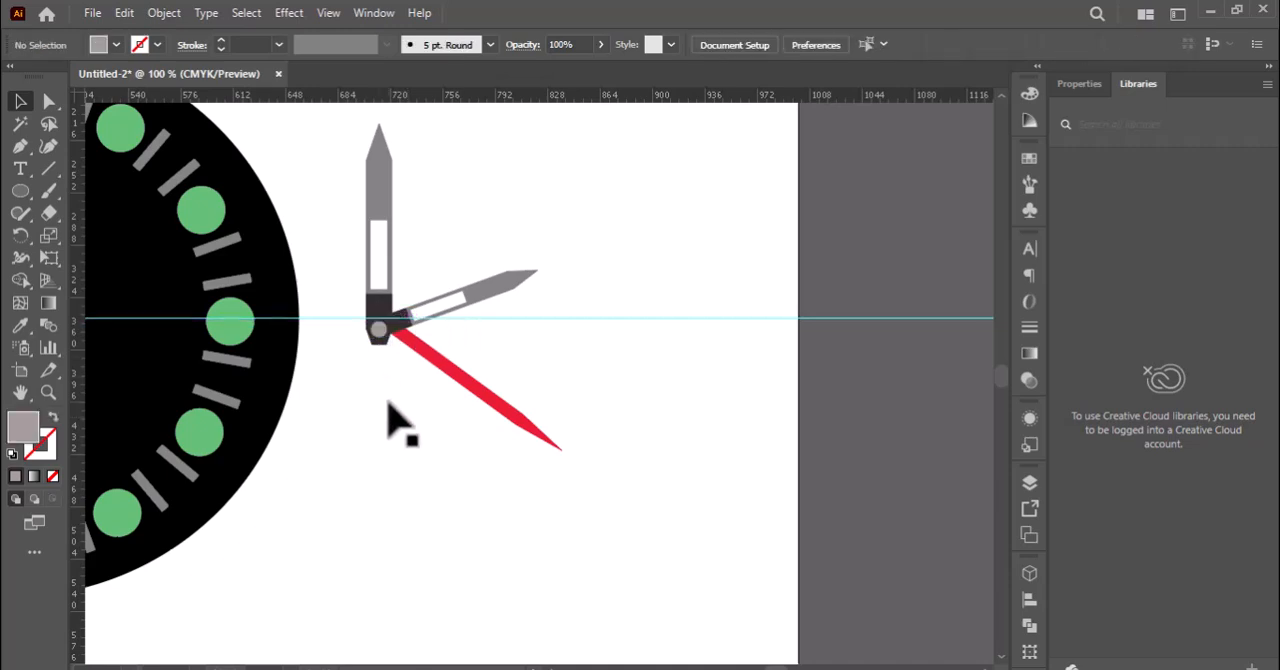
{"action": "left_click_drag", "start_coordinate": [366, 192], "coordinate": [503, 374]}
{"action": "key", "text": "ctrl+g"}
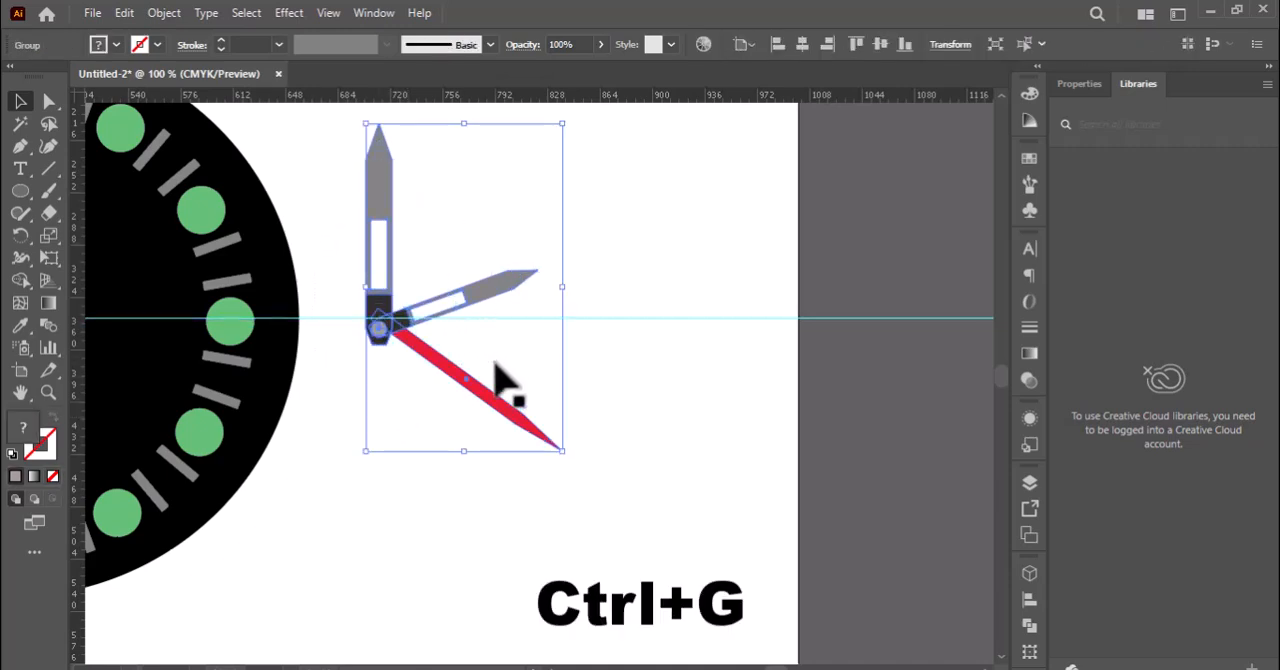
Move the grouped hands onto the dial, with the joint on the vertical guide just below the dial's center.
{"action": "key", "text": "h"}
{"action": "left_click_drag", "start_coordinate": [434, 500], "coordinate": [803, 531]}
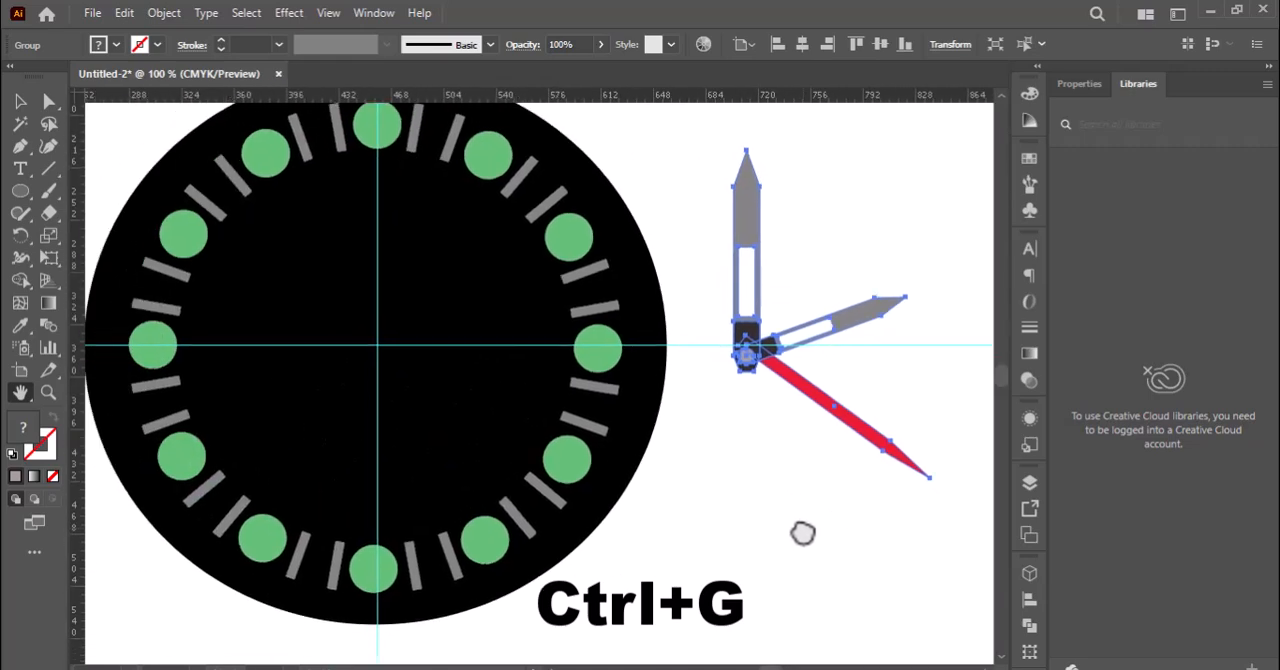
{"action": "left_click", "coordinate": [21, 102]}
{"action": "left_click_drag", "start_coordinate": [746, 352], "coordinate": [376, 364]}
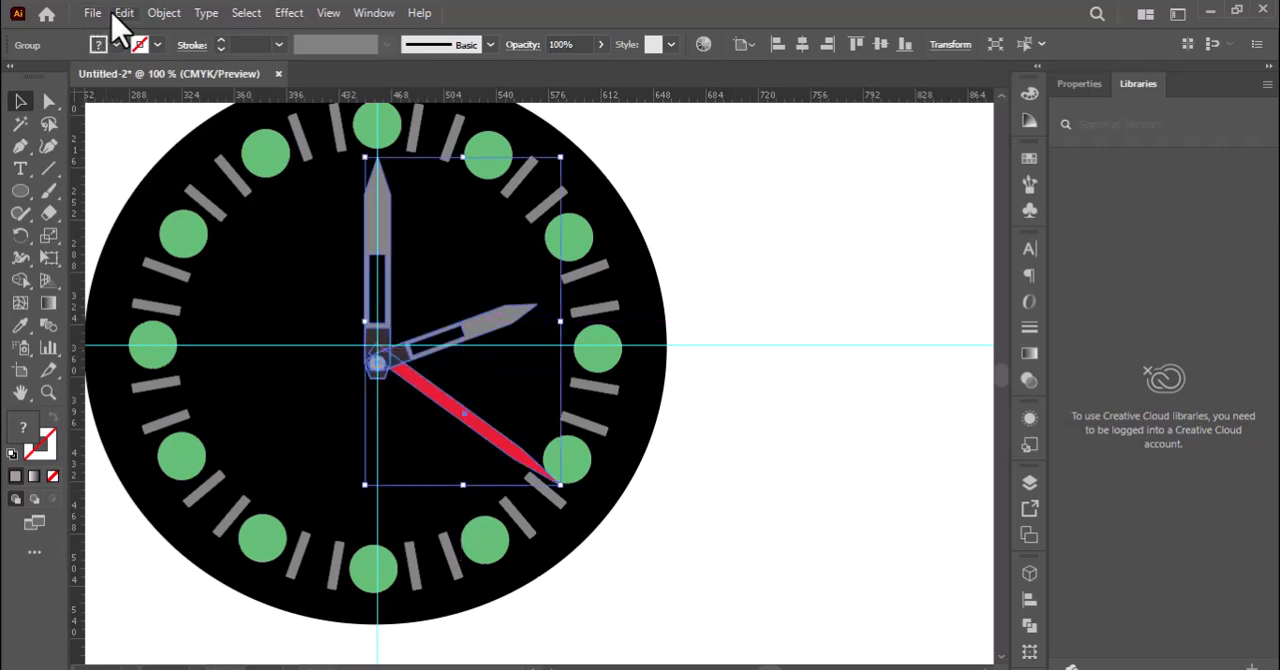
Apply a black Multiply drop shadow to the grouped hands with 75% opacity, 7 pt X and Y offsets and 5 pt blur.
{"action": "left_click", "coordinate": [246, 13]}
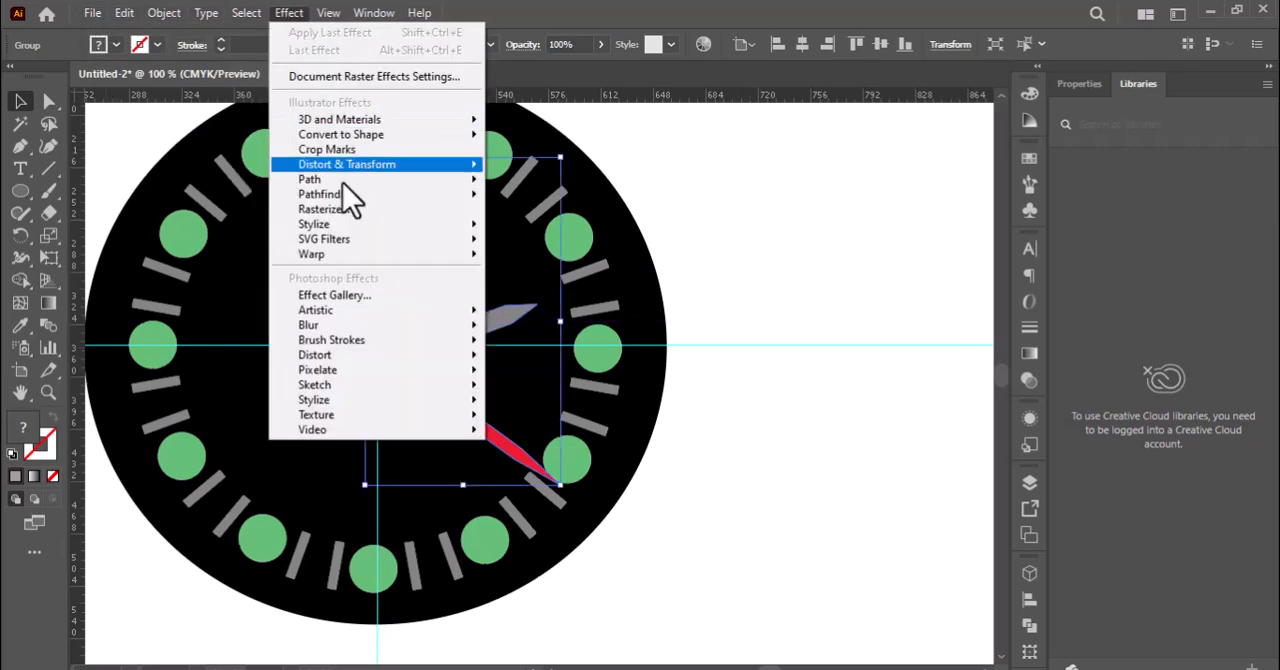
{"action": "mouse_move", "coordinate": [358, 229]}
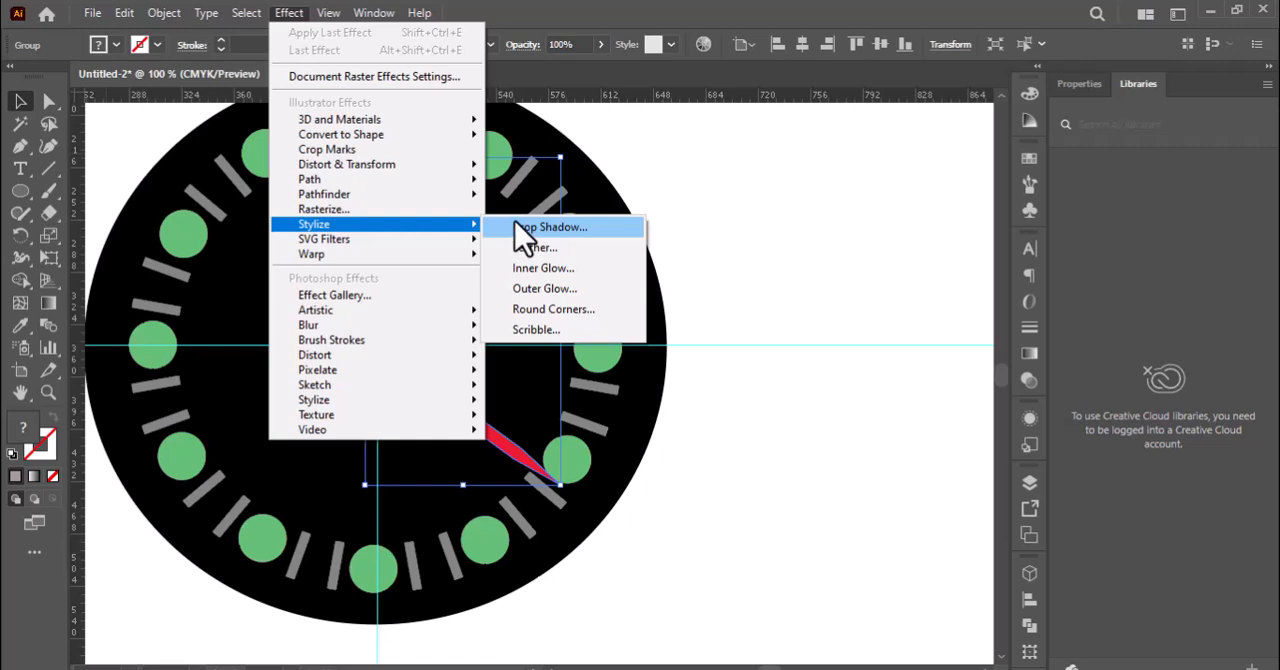
{"action": "left_click", "coordinate": [540, 230]}
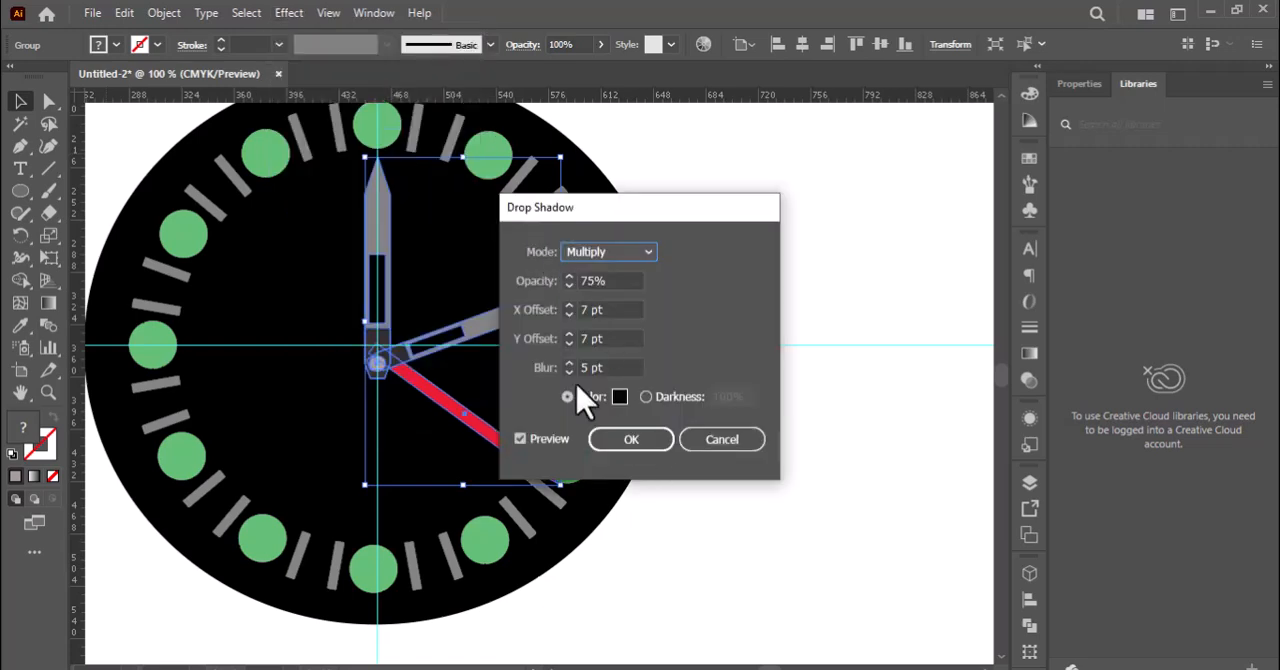
{"action": "left_click", "coordinate": [628, 446]}
{"action": "left_click", "coordinate": [757, 521]}
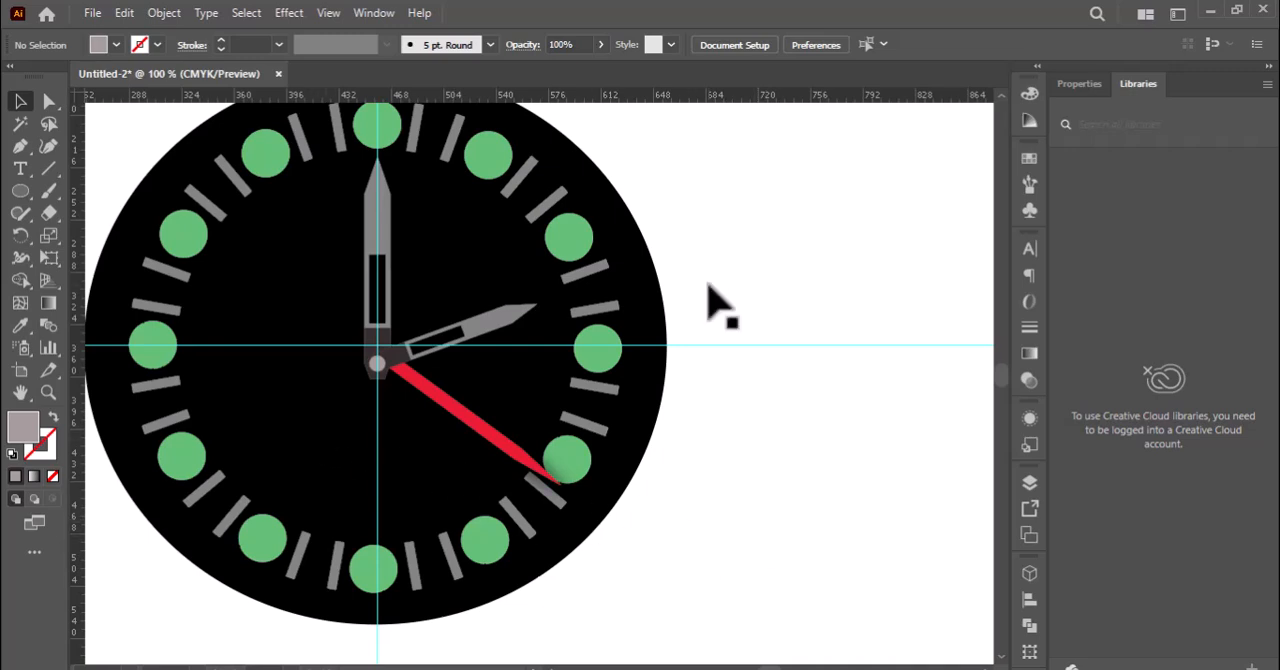
{"action": "key", "text": "ctrl+0"}
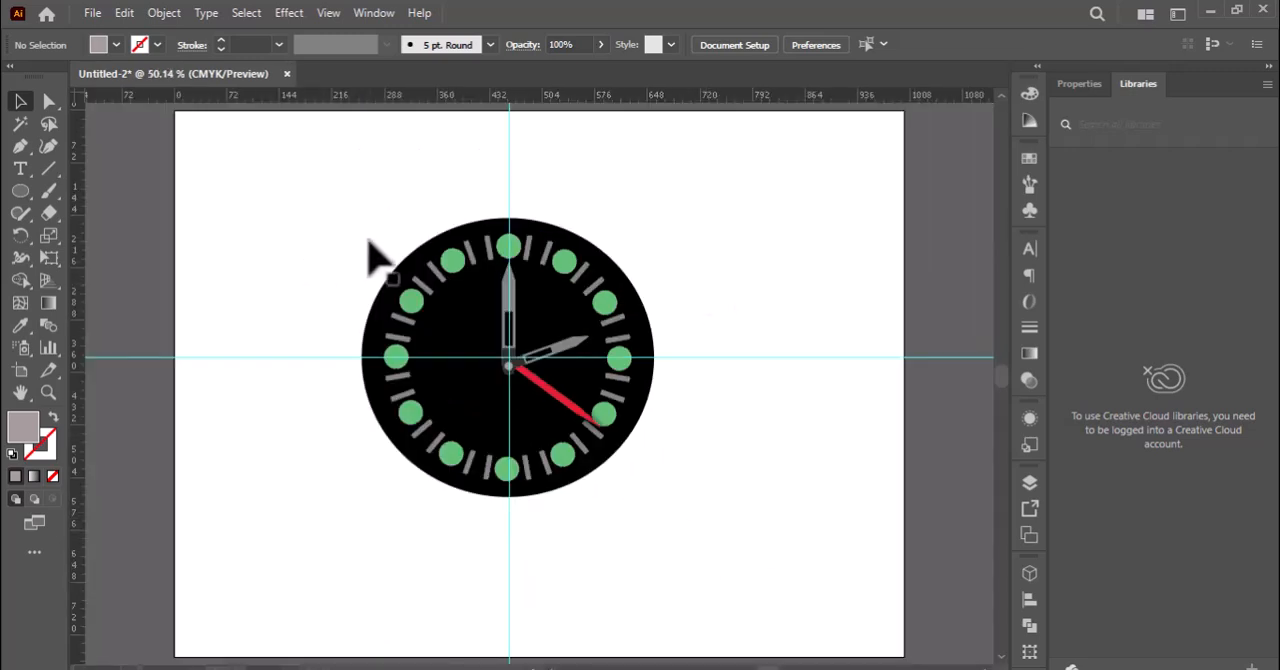